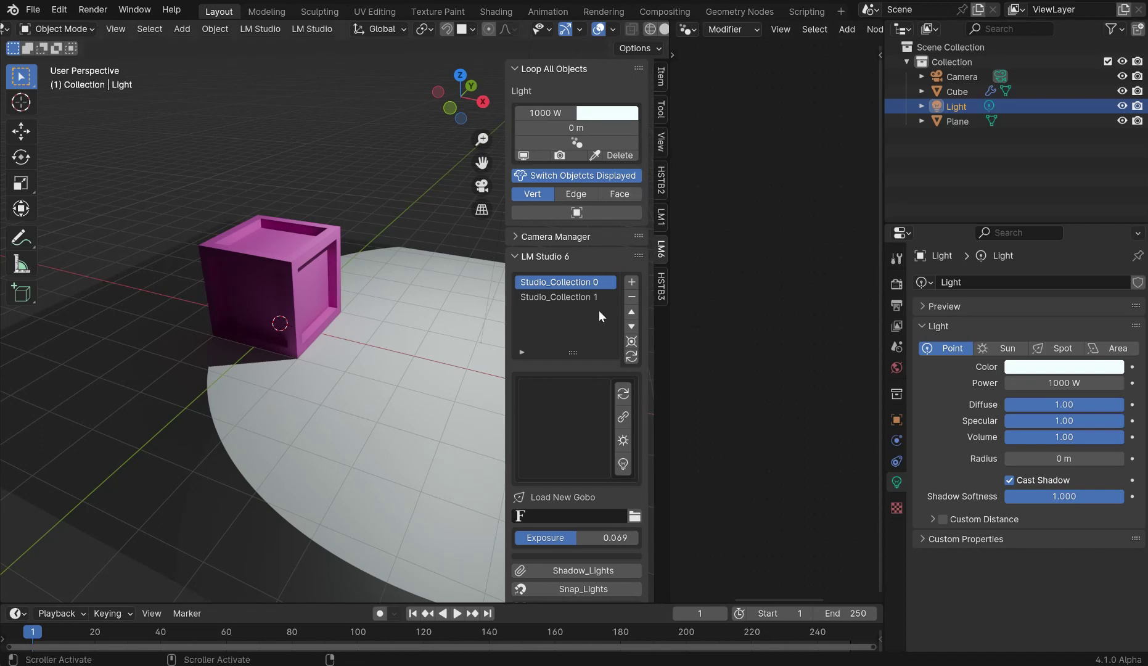
Switch the sidebar to the LM1 tab to show the Custom Lighting, Camera Manager and Light Manager panels.
click(512, 68)
click(511, 67)
middle_drag(377, 336, 363, 272)
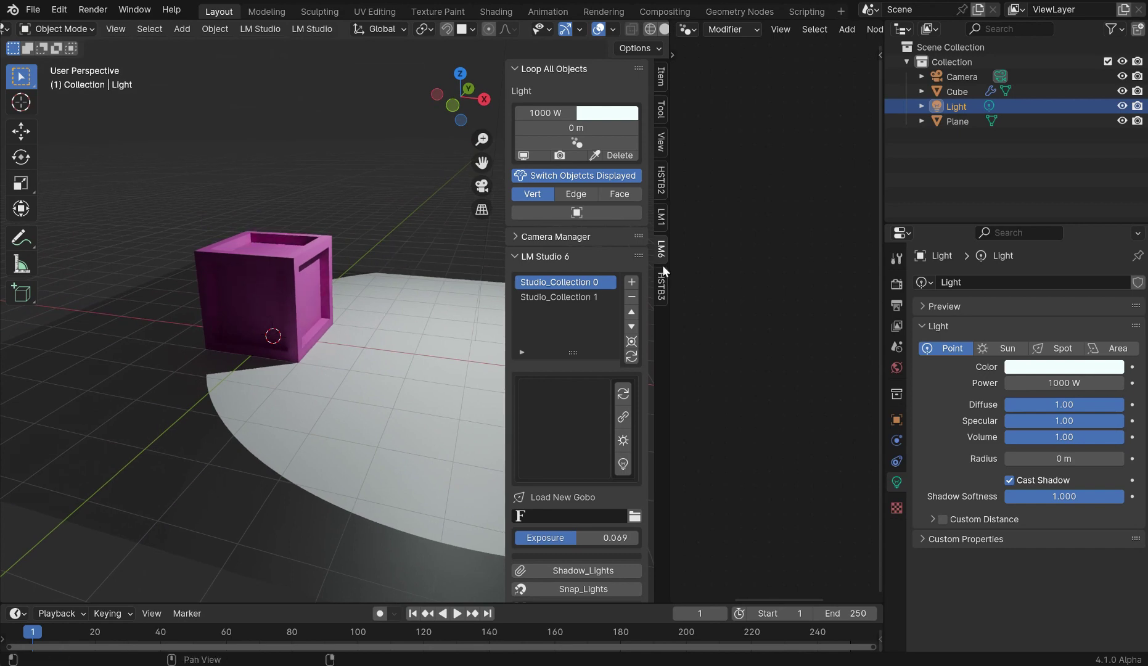
click(661, 225)
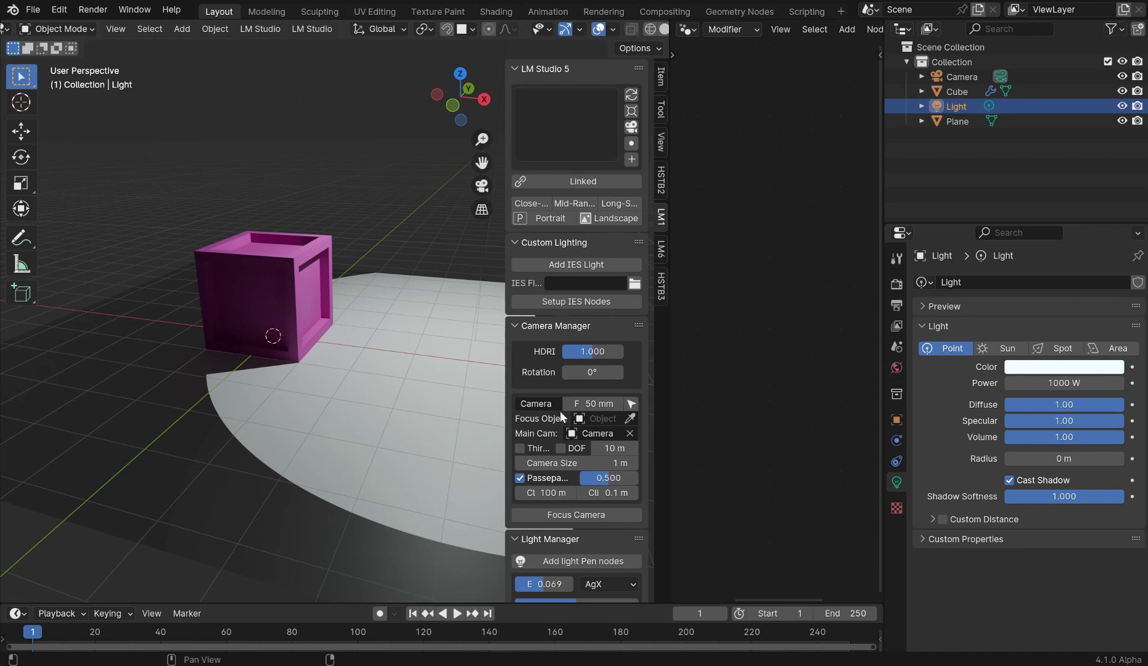
Scroll through the LM Studio 5 sidebar and inspect the Store Object Data Props section.
scroll(562, 414, down, 8)
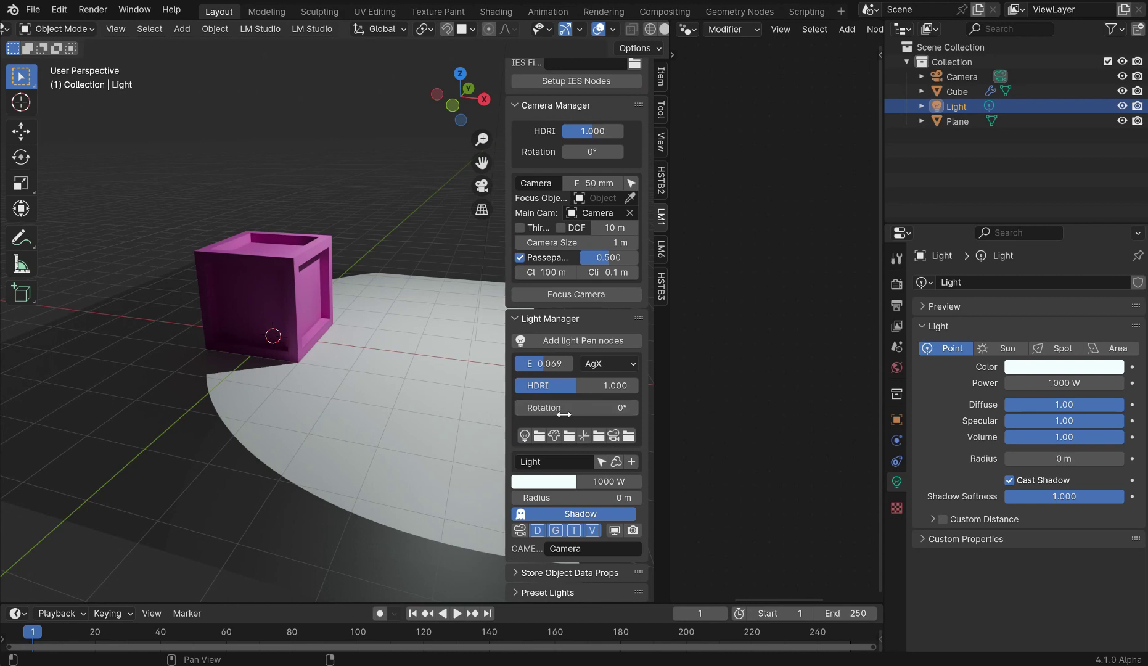
scroll(563, 415, up, 8)
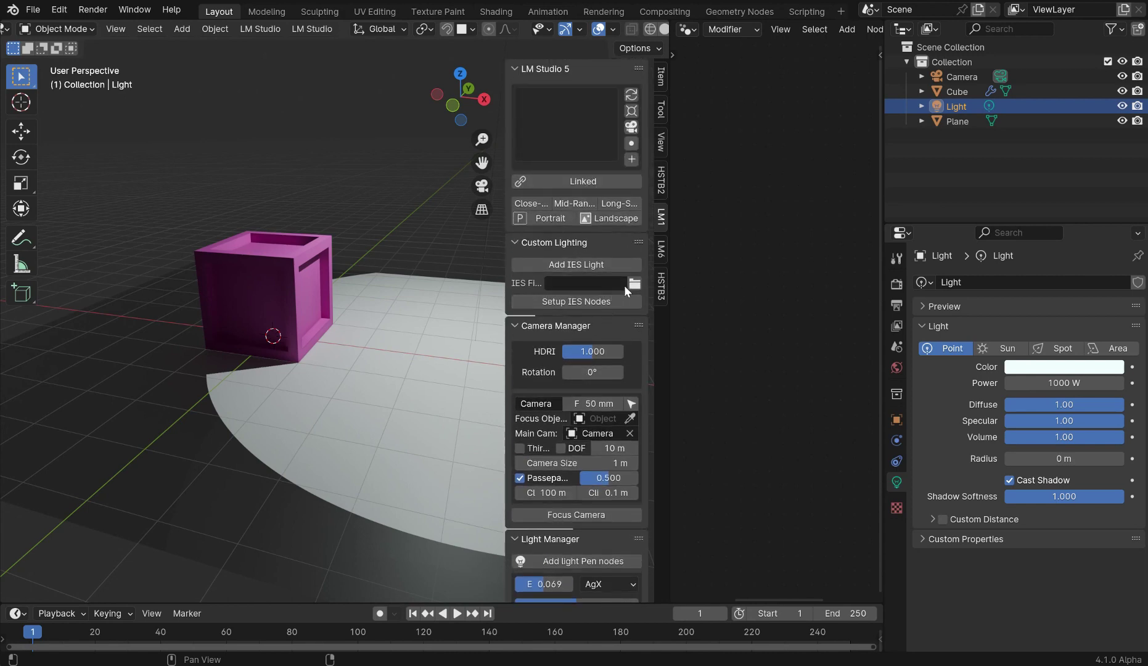
scroll(578, 436, down, 5)
scroll(562, 461, down, 4)
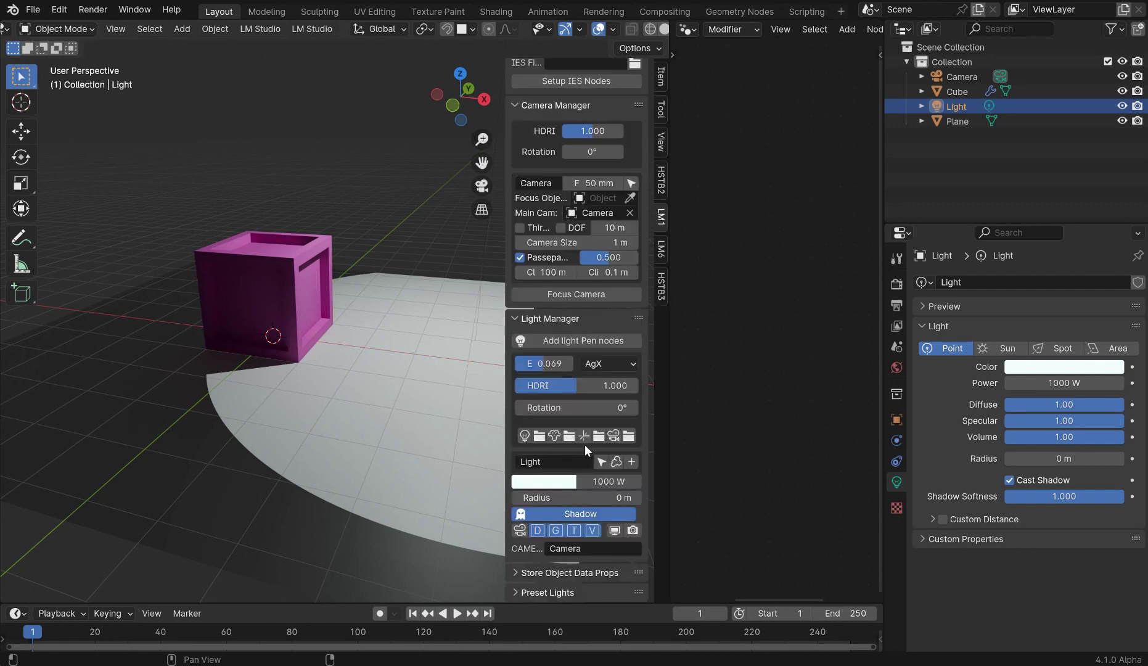
click(515, 572)
scroll(554, 511, down, 1)
scroll(553, 511, down, 2)
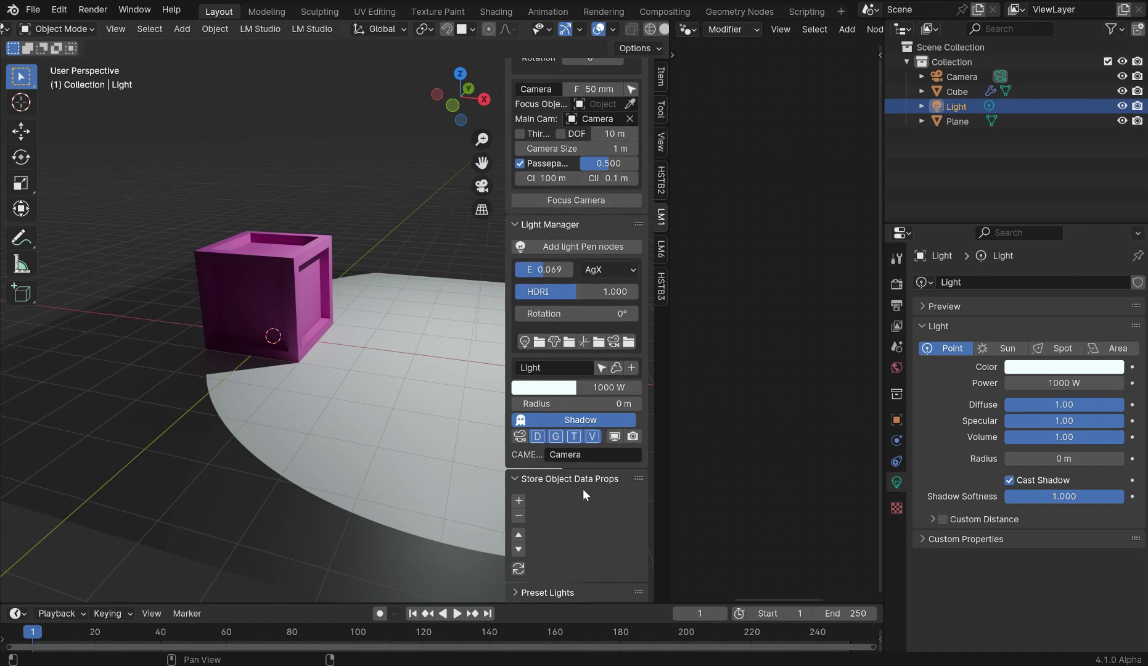
scroll(584, 488, up, 5)
scroll(548, 512, down, 5)
click(515, 480)
Review Preset Lights with auto-refreshed previews, then return to the LM Studio 6 panels.
click(518, 592)
scroll(560, 530, down, 4)
scroll(544, 496, down, 1)
click(518, 569)
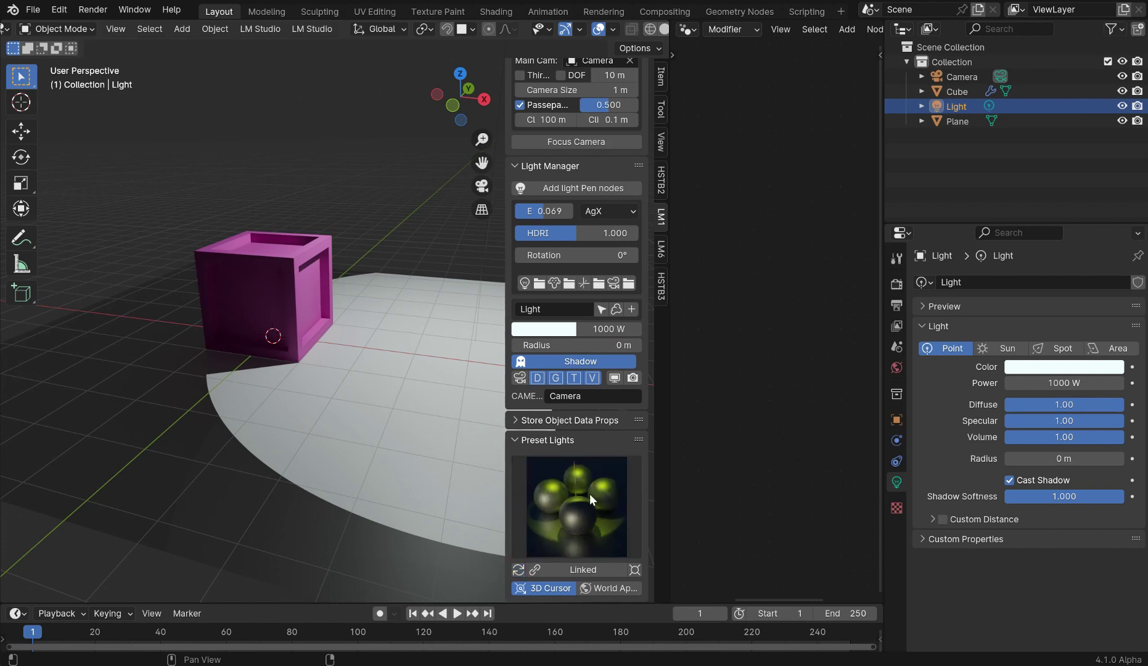
click(589, 493)
scroll(589, 161, up, 12)
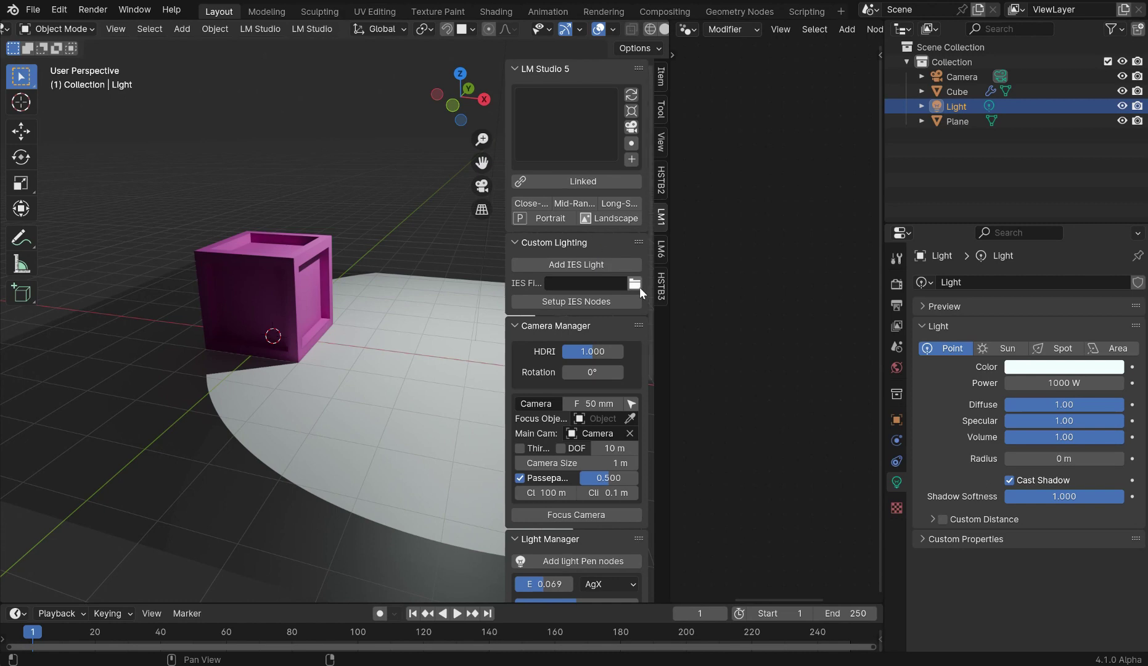
click(661, 250)
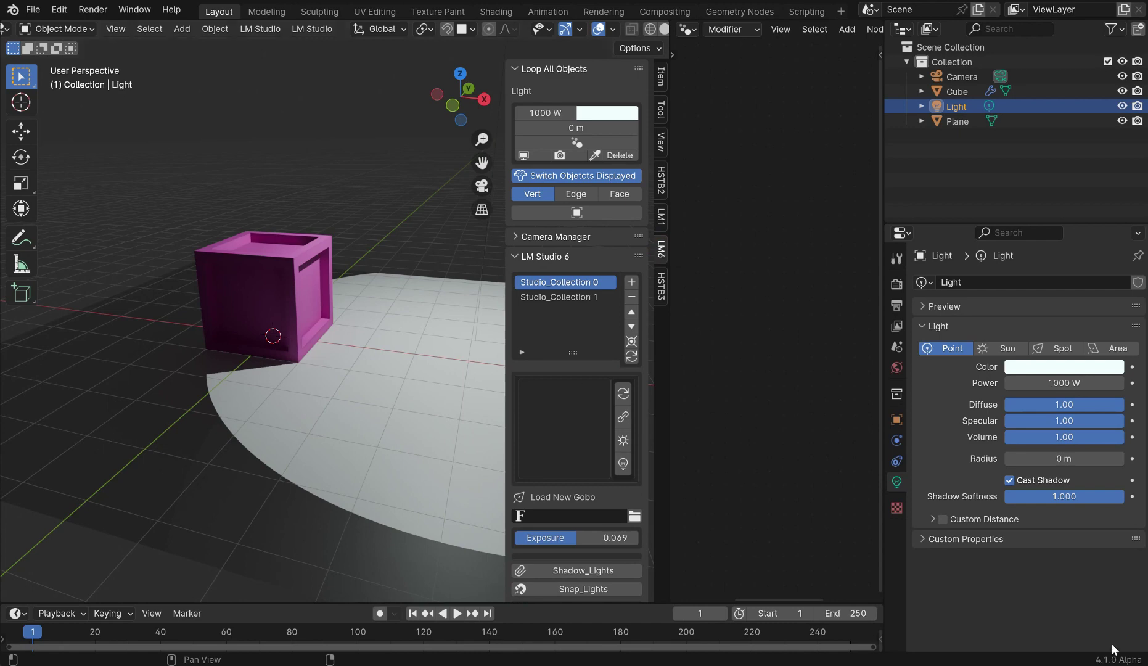
Select Studio_Collection 1 in the LM Studio 6 list for the green light, then open the preset gallery.
click(589, 297)
click(568, 284)
click(579, 298)
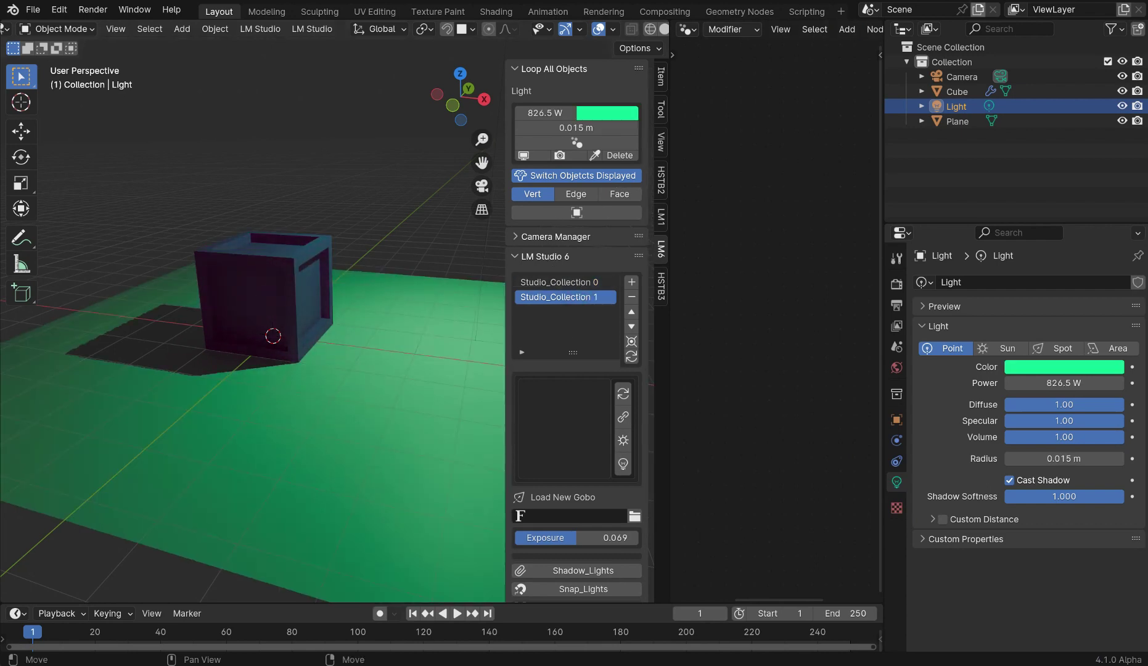
click(573, 402)
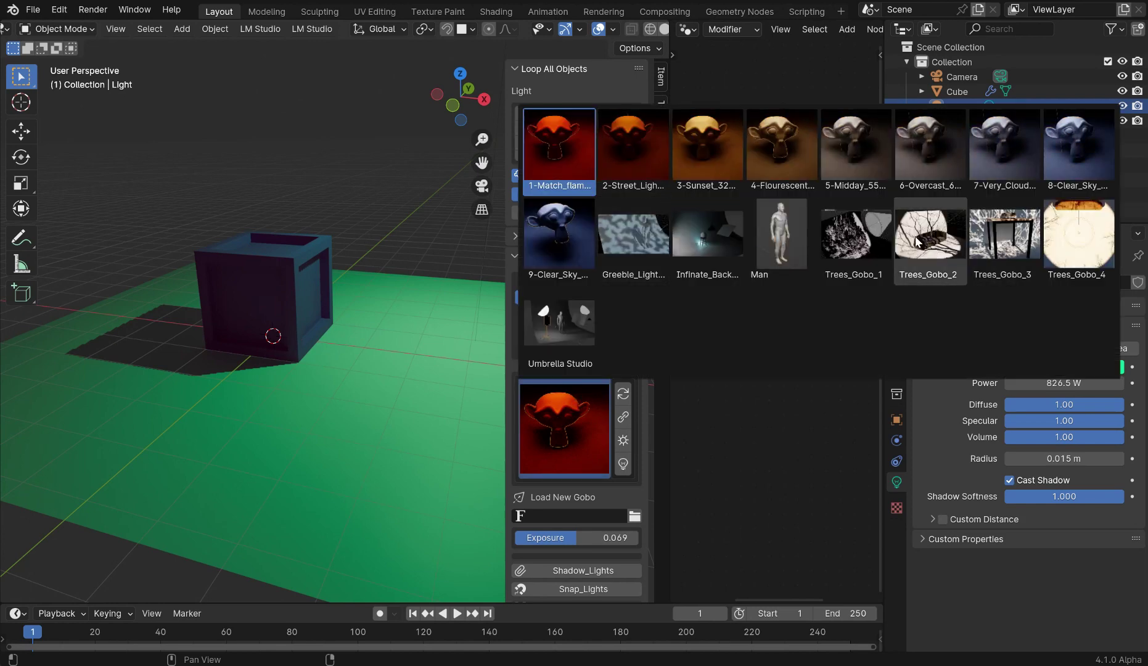
middle_drag(409, 266, 400, 268)
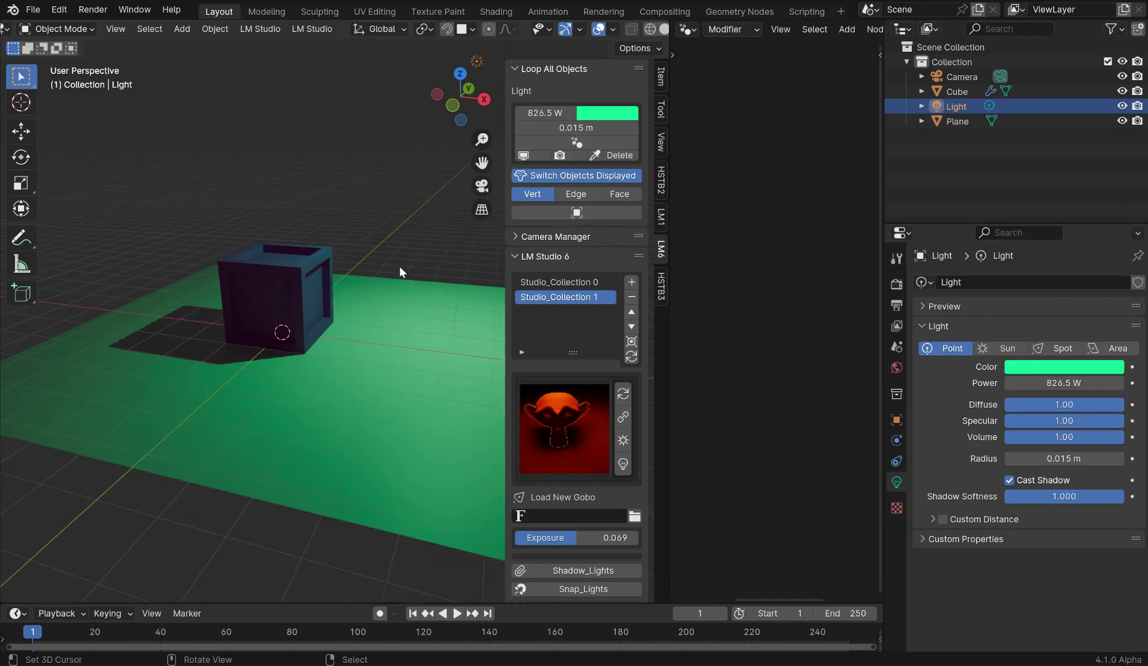
Set the green light's radius to 0 m in Loop All Objects.
click(584, 153)
click(593, 152)
click(574, 153)
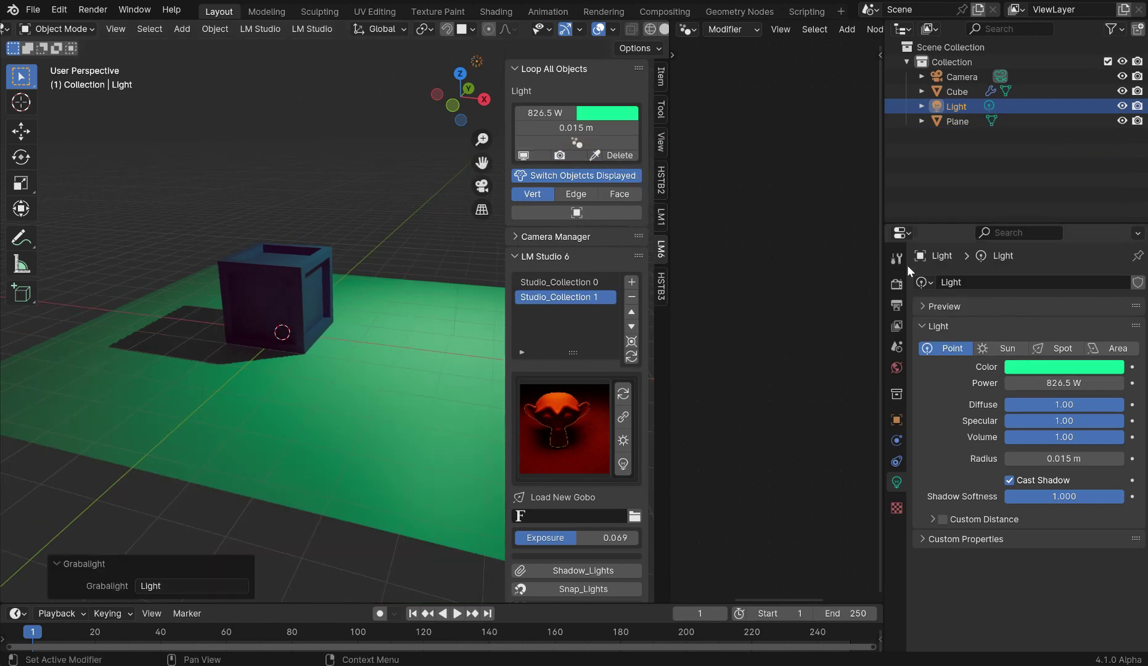
click(892, 283)
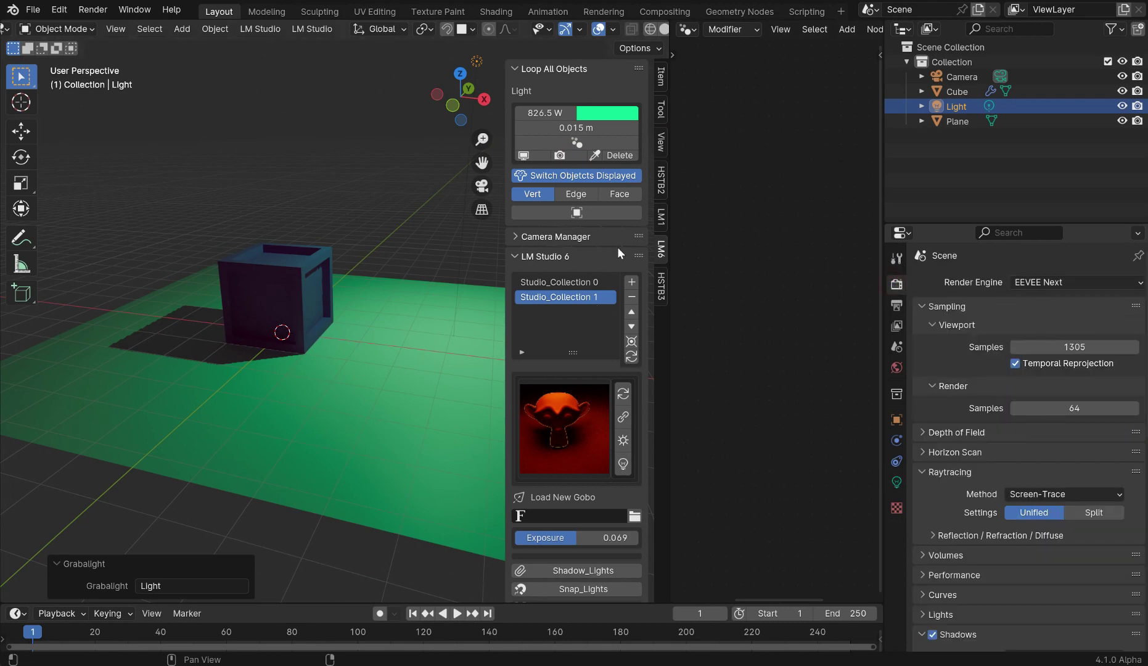
click(576, 128)
text(0)
key(Return)
Move the light to a new position in the scene.
middle_drag(360, 323, 402, 325)
key(g)
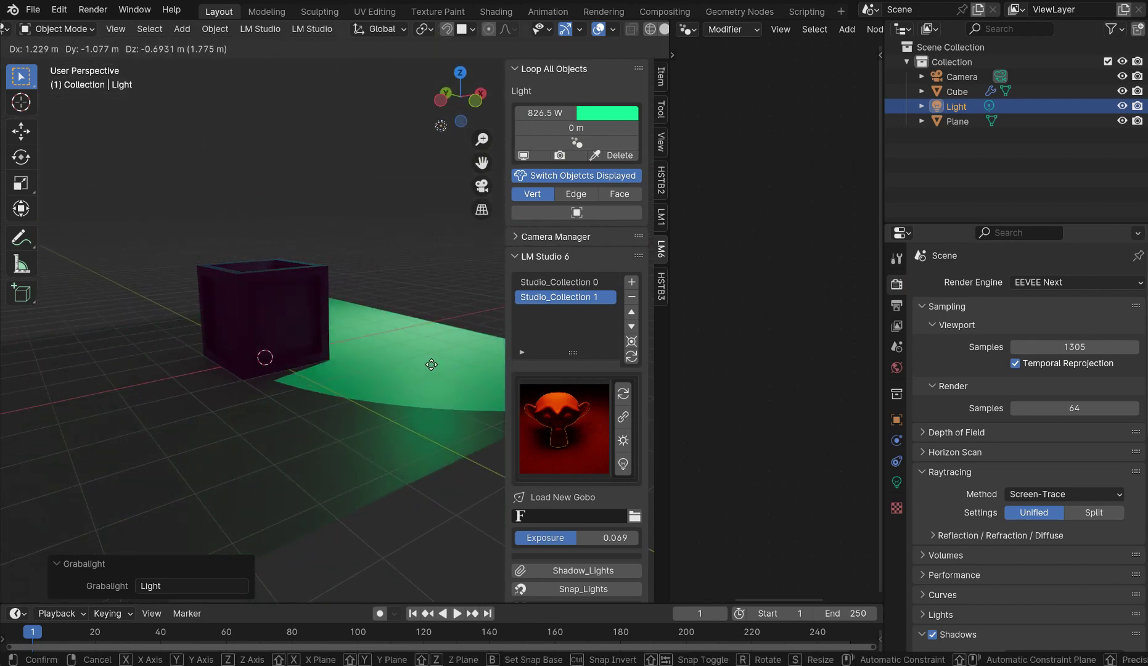
click(405, 355)
middle_drag(406, 355, 348, 308)
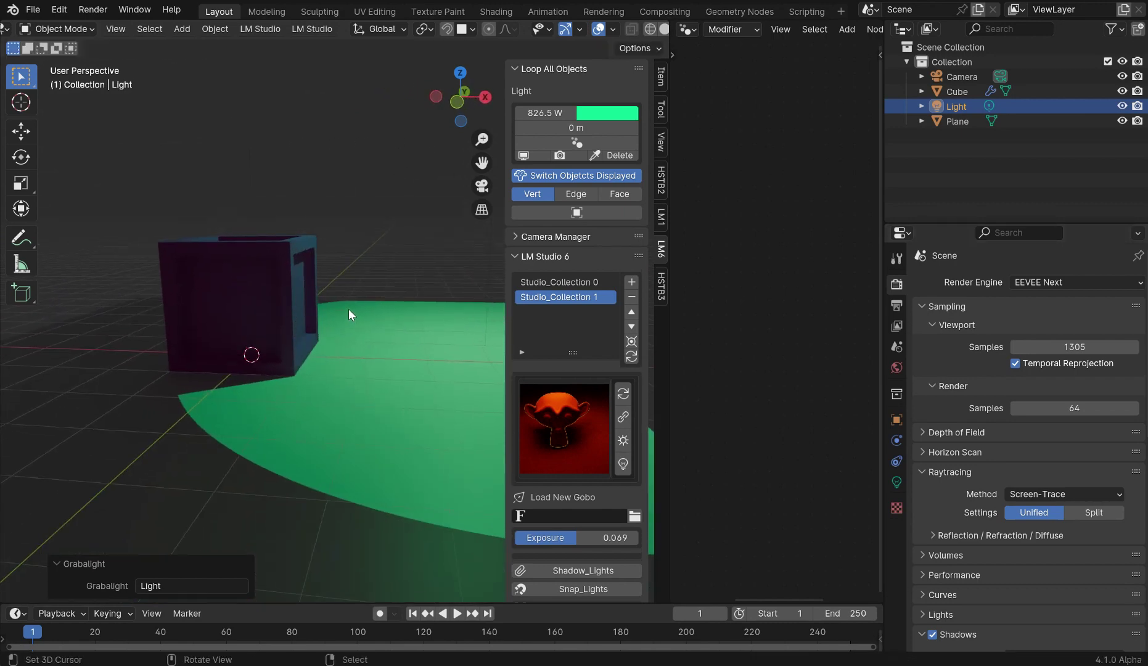
Drag the timeline border up to enlarge the area below the viewport.
mouse_move(448, 334)
middle_down()
mouse_move(441, 287)
mouse_move(426, 343)
mouse_move(438, 345)
middle_up()
scroll(614, 490, down, 3)
click(611, 444)
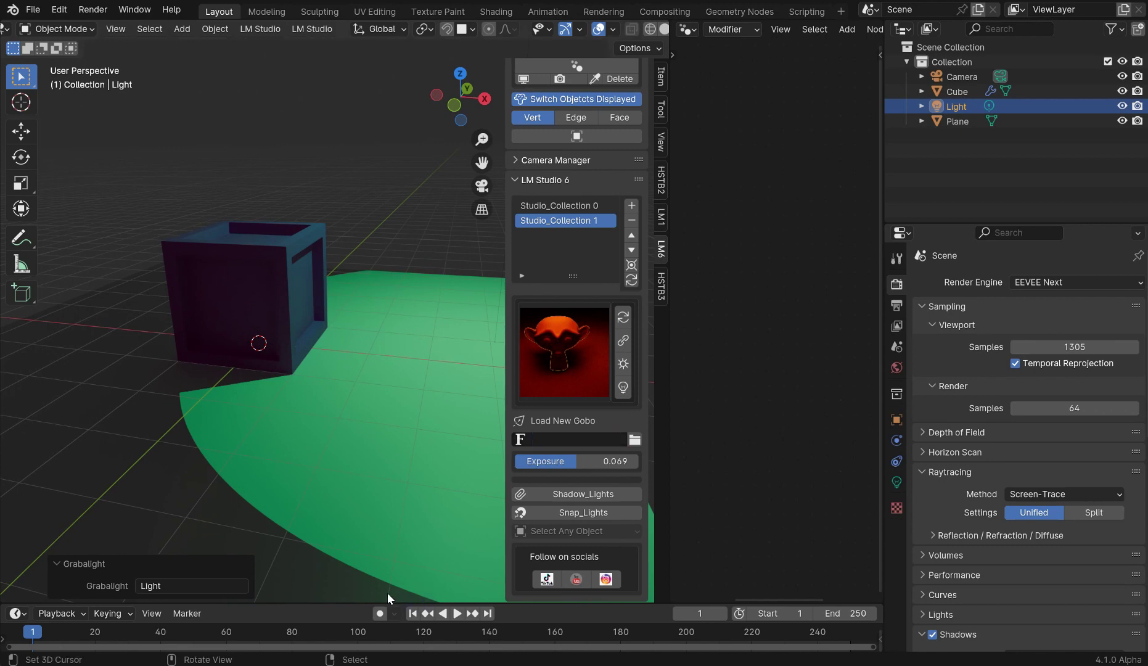
drag(349, 604, 354, 464)
Turn the bottom area into a Shader Editor and delete the camera, cube, light and plane.
click(18, 472)
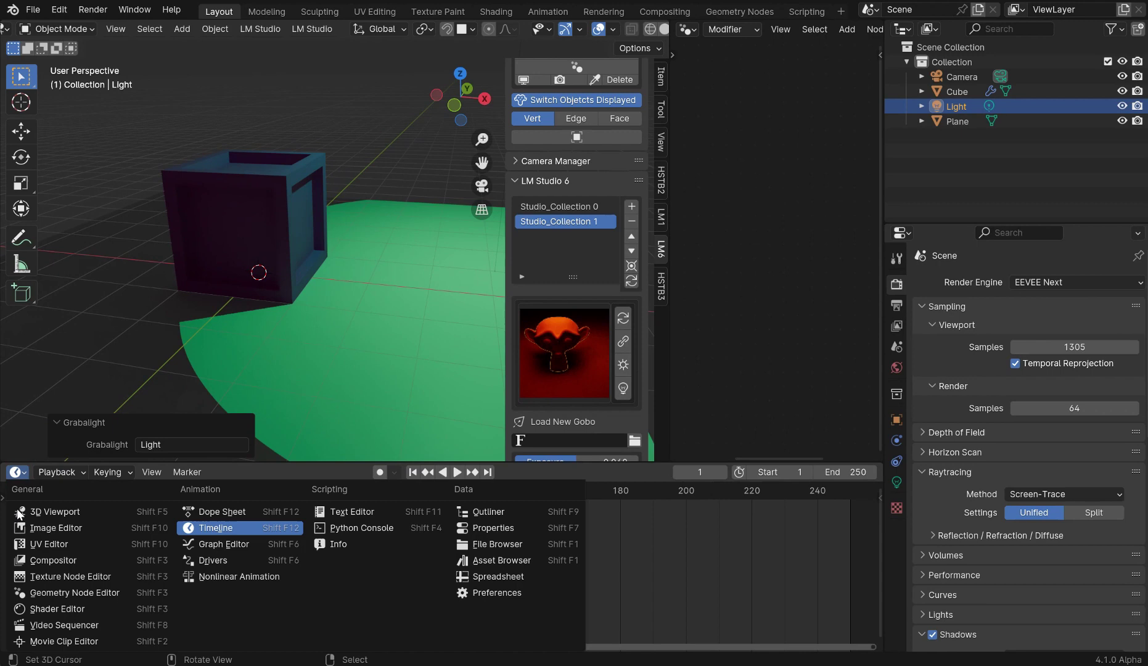
click(45, 610)
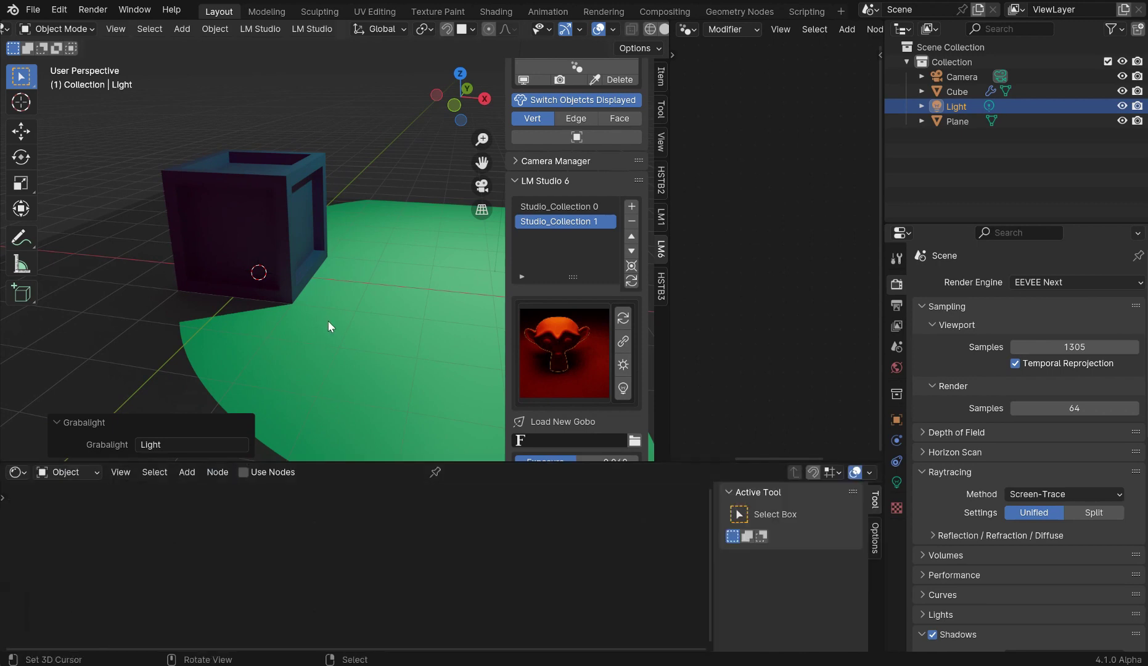
key(a)
shift+click(363, 254)
key(Delete)
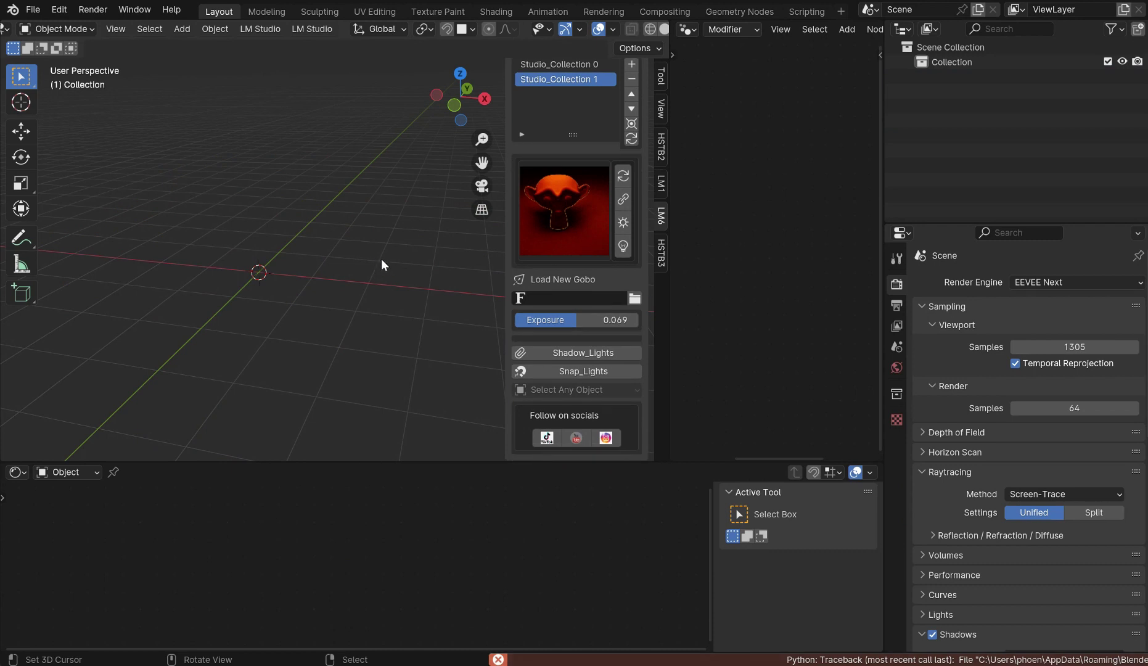
Load the Umbrella Studio preset from the LM Studio 6 gallery and select the Point.001 light.
click(576, 189)
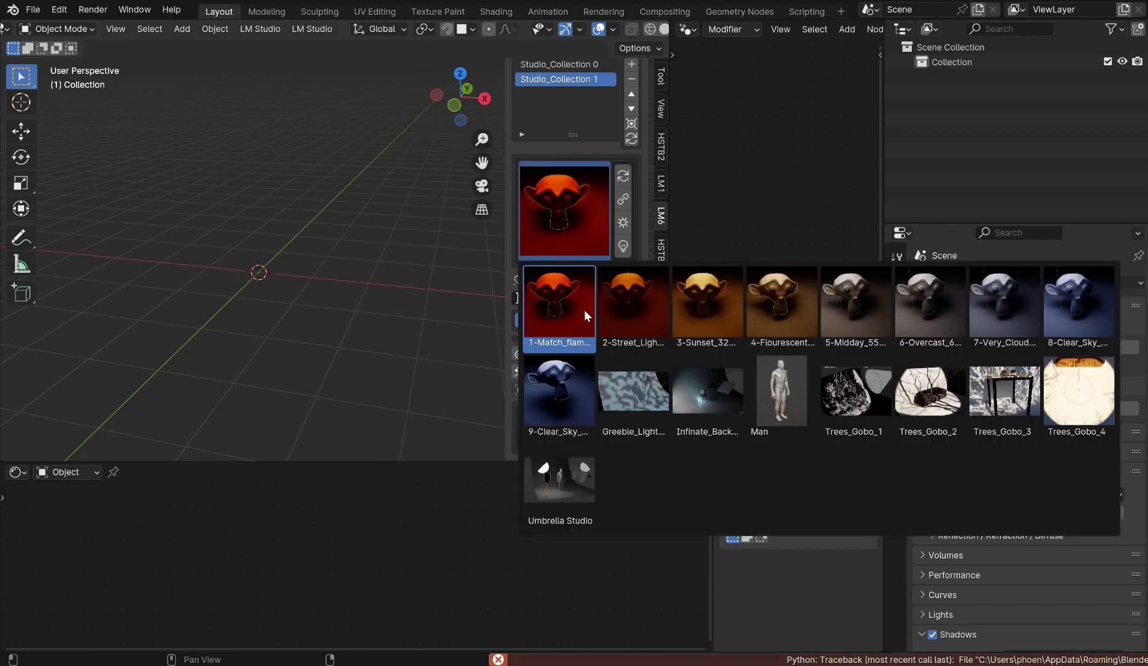
click(578, 470)
middle_drag(312, 297, 403, 261)
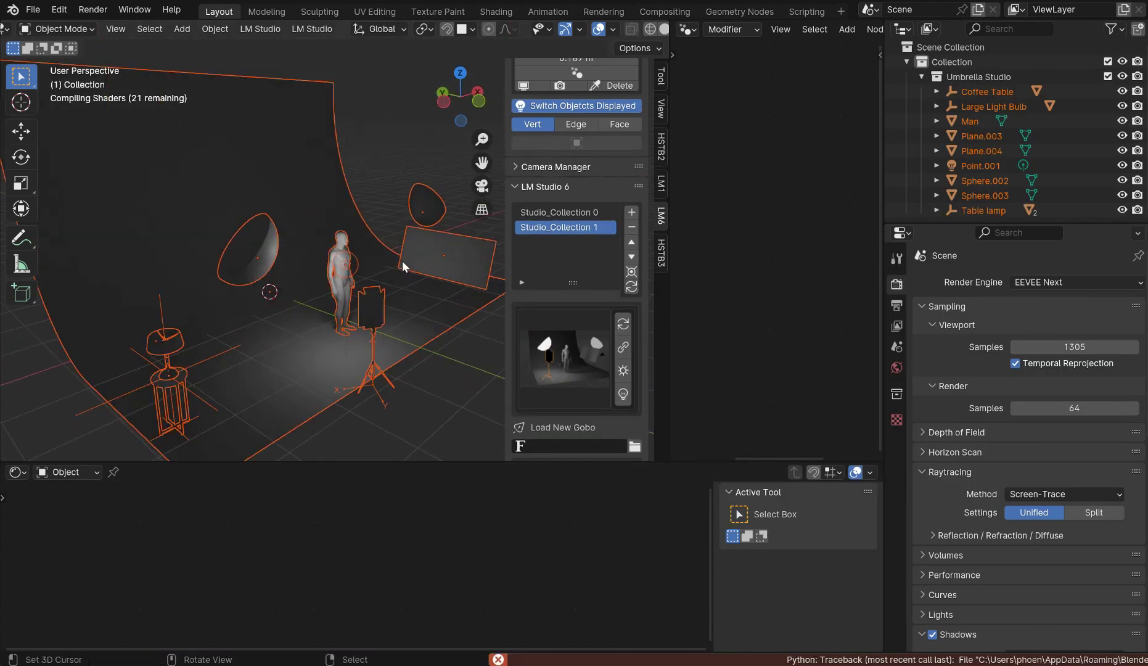
click(357, 264)
Place the 3D cursor on the floor and add a spot light there.
shift+right_click(383, 342)
key(shift+a)
mouse_move(289, 257)
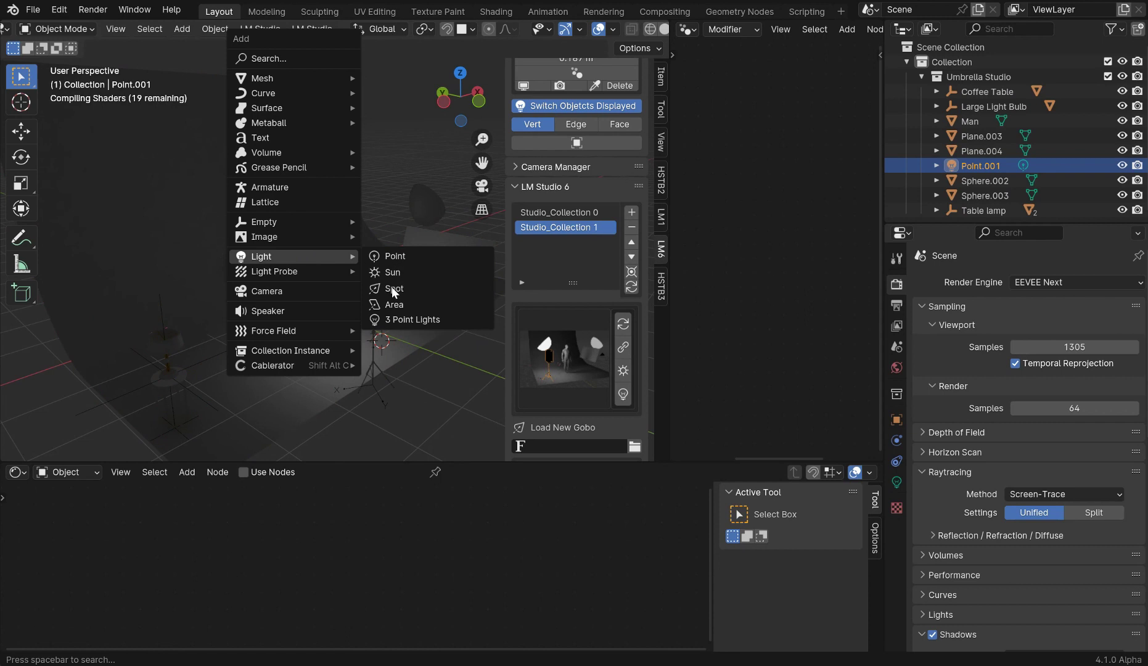
click(393, 289)
mouse_move(379, 288)
middle_down()
mouse_move(454, 283)
mouse_move(399, 291)
middle_up()
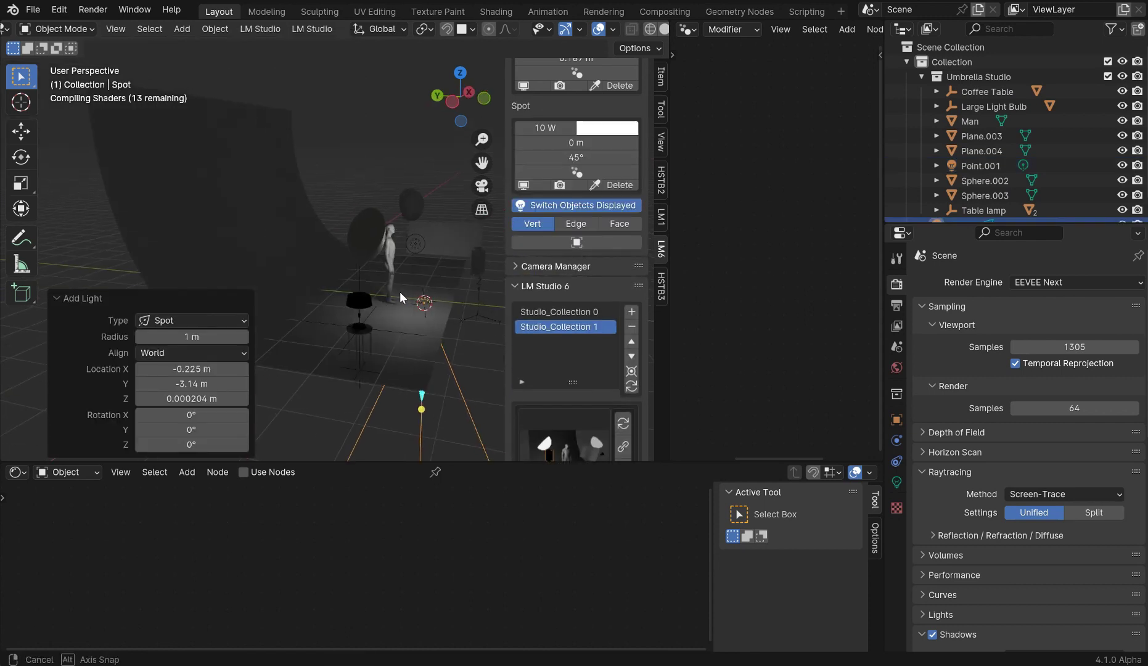
click(57, 298)
middle_drag(308, 279, 293, 291)
Delete the whole studio scene and add the Trees_Gobo_2 gobo setup from the preset gallery.
key(a)
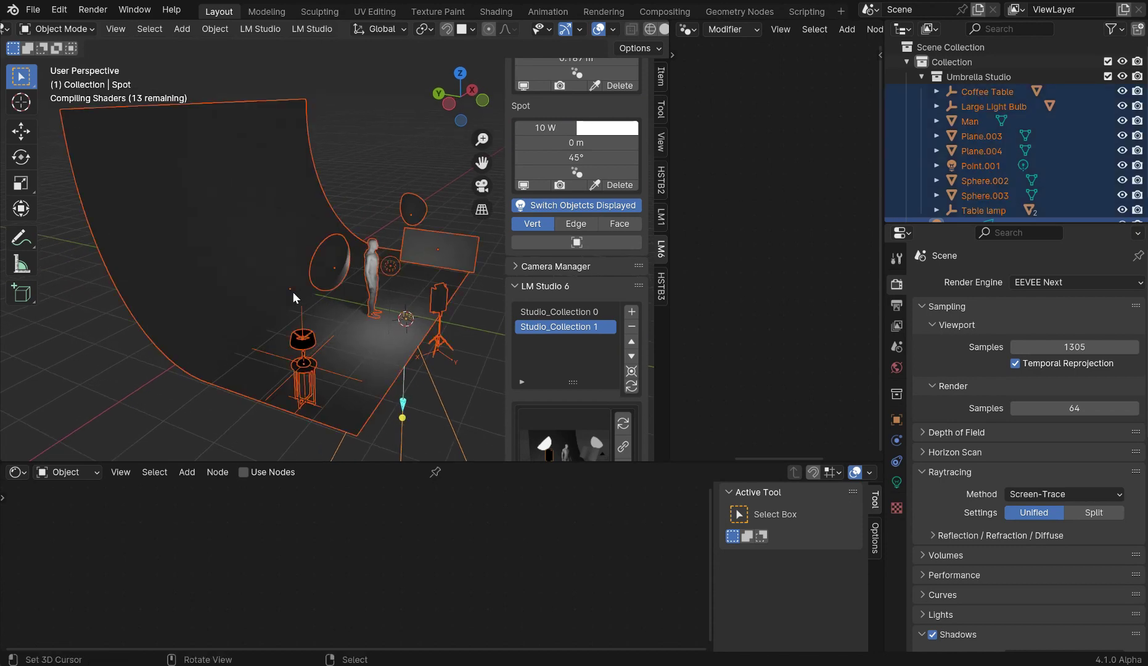
key(Delete)
click(623, 176)
click(580, 204)
click(580, 204)
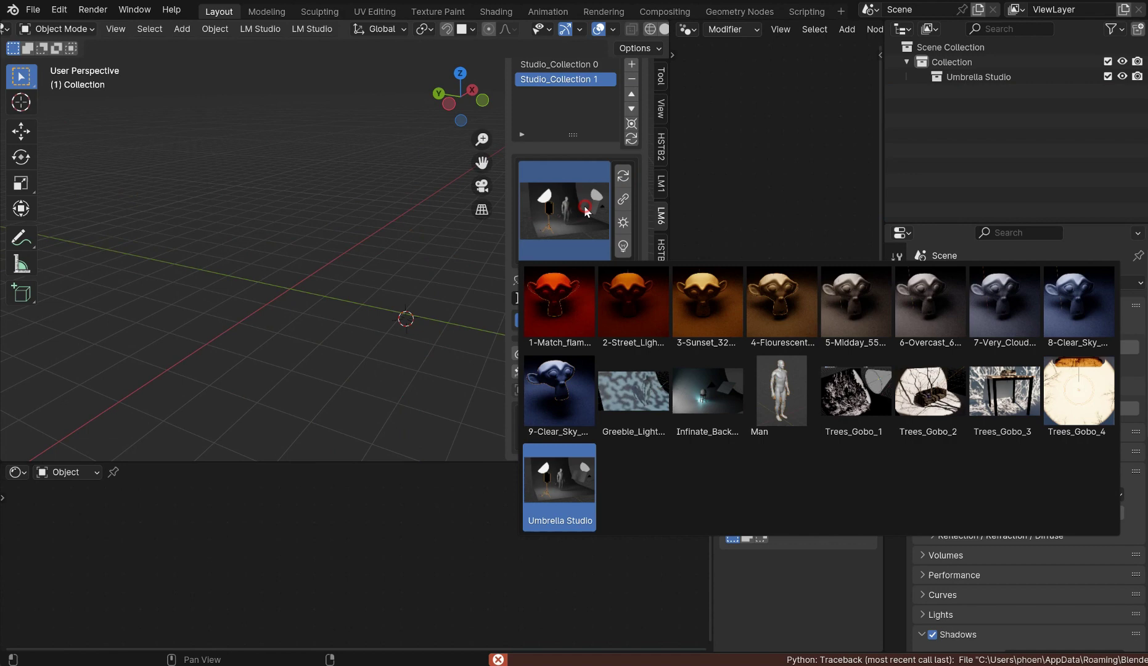
click(932, 393)
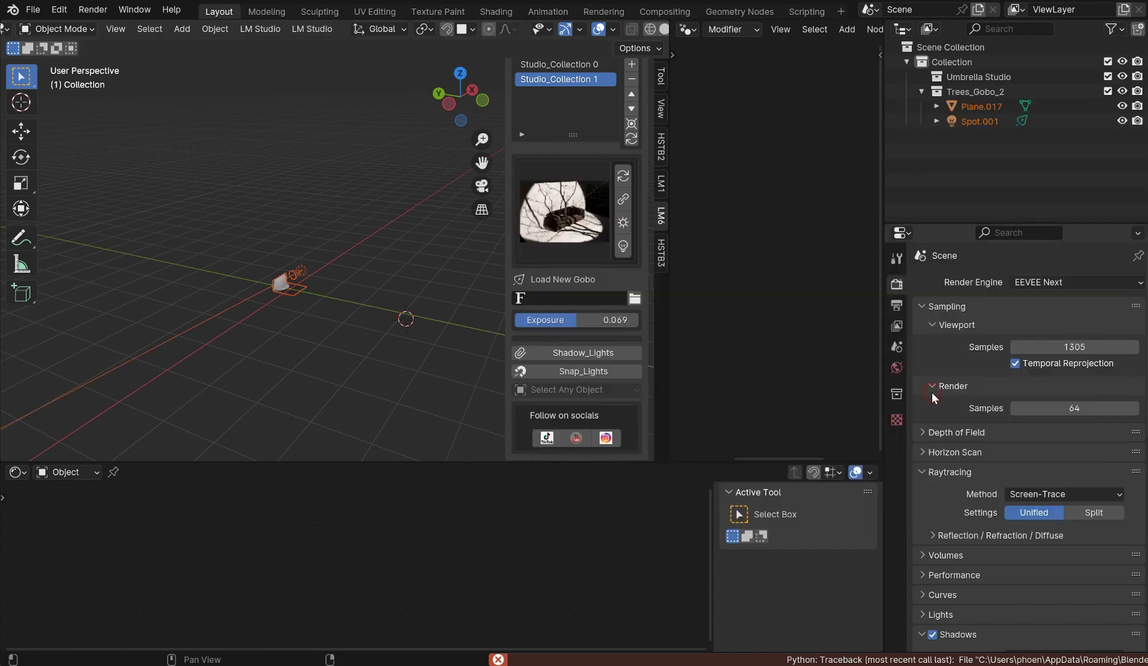
Select the gobo plane Plane.017 and bring it to the centre of the view.
click(277, 291)
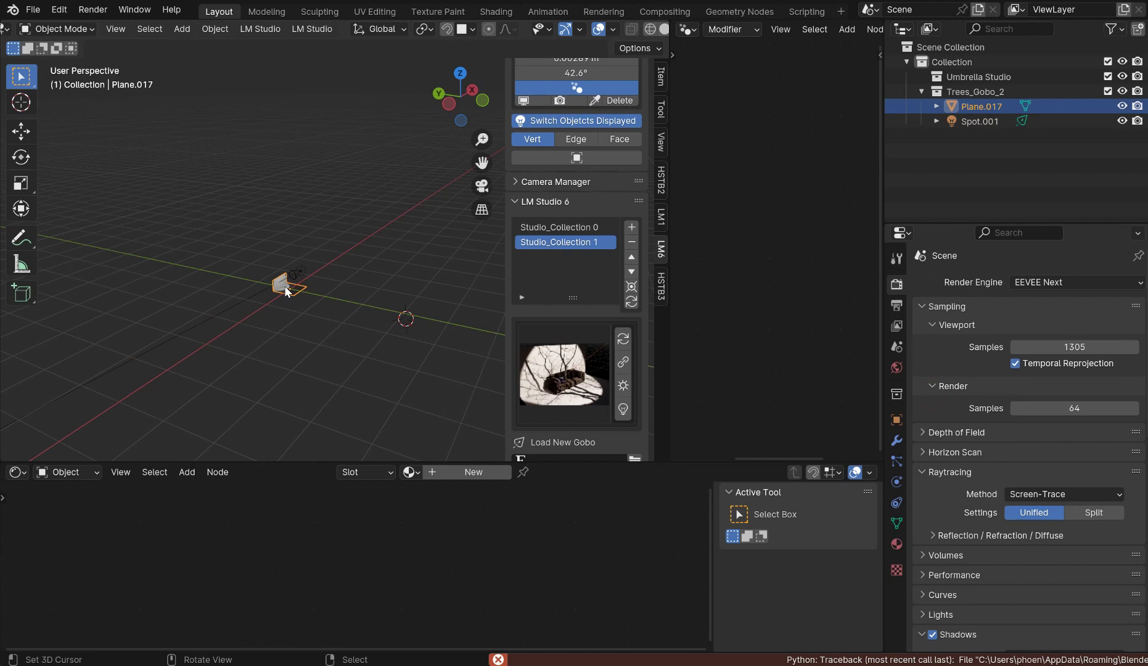
middle_drag(302, 282, 275, 304)
middle_drag(186, 336, 402, 187)
scroll(377, 244, up, 5)
scroll(372, 235, down, 2)
scroll(572, 299, down, 5)
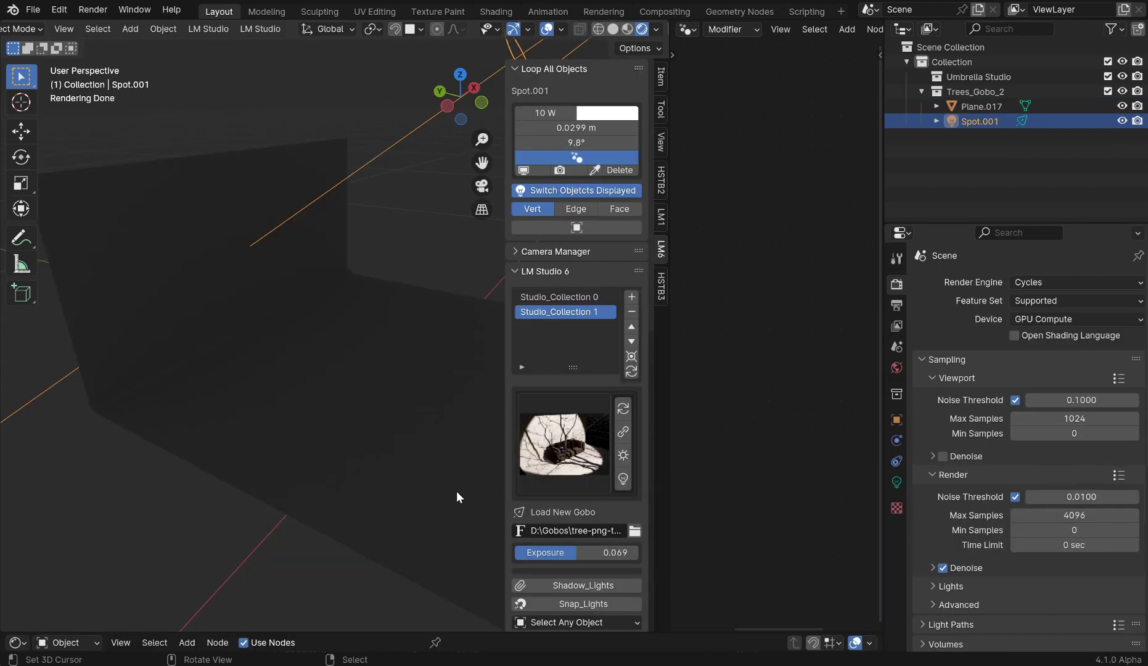
Enlarge the Shader Editor and rearrange the image texture and Emission nodes.
drag(466, 632, 465, 336)
drag(558, 427, 554, 405)
scroll(555, 407, down, 2)
drag(700, 403, 784, 383)
Browse from the gobo path field to the D:\Gobos folder of gobo images.
scroll(577, 270, down, 6)
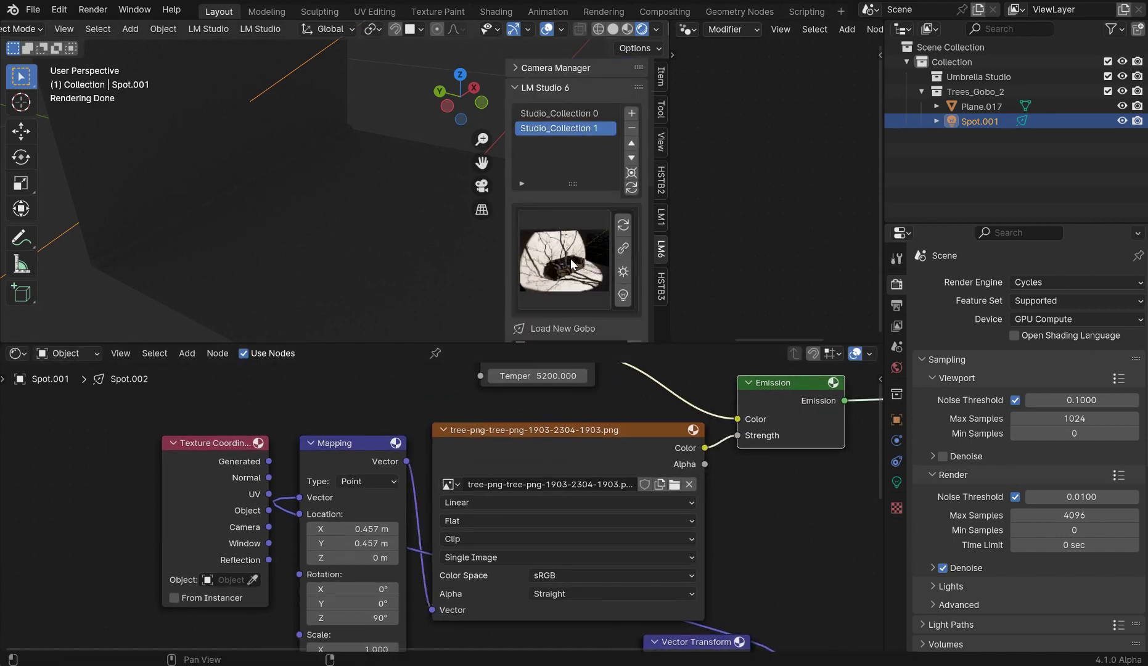
scroll(574, 266, up, 4)
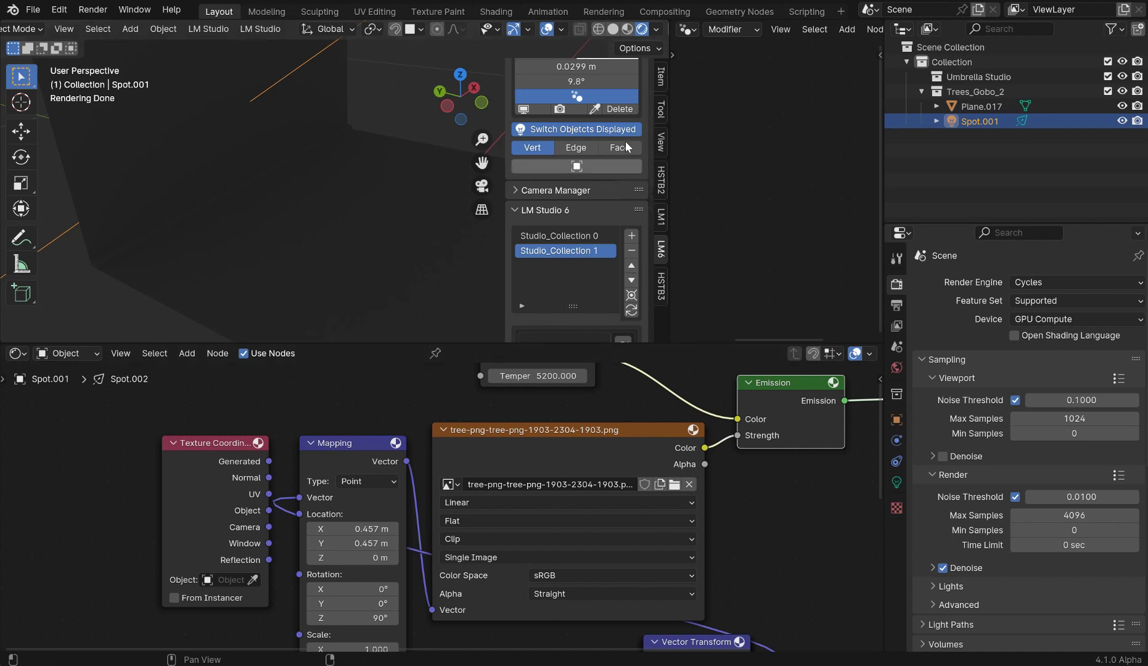
scroll(624, 243, down, 3)
scroll(617, 237, down, 4)
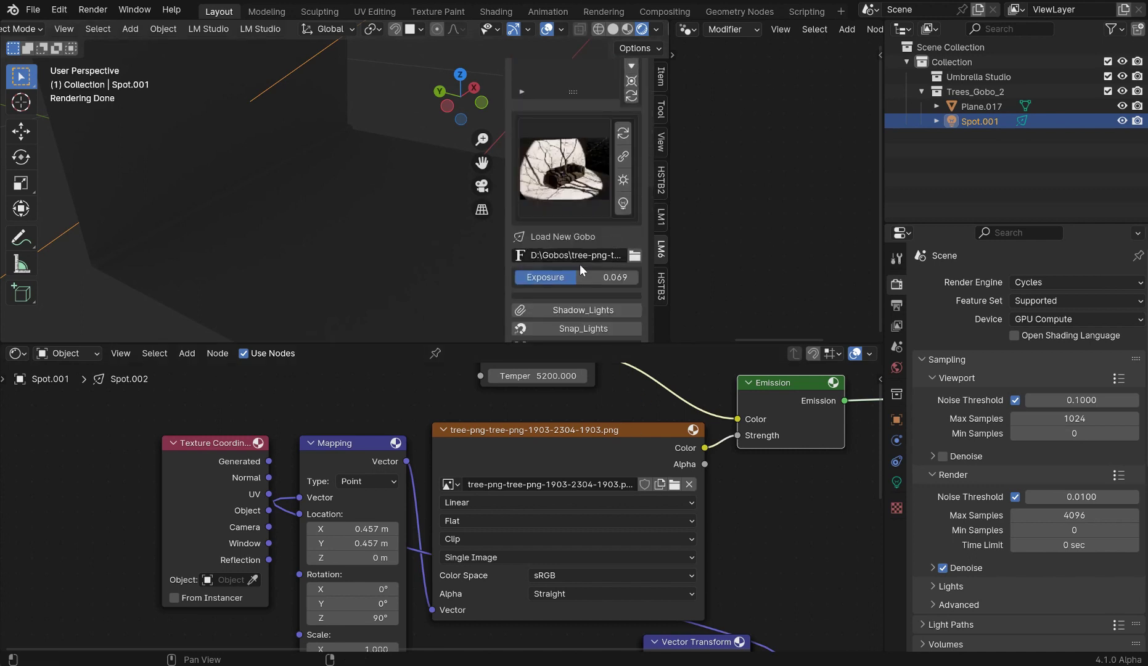
click(635, 254)
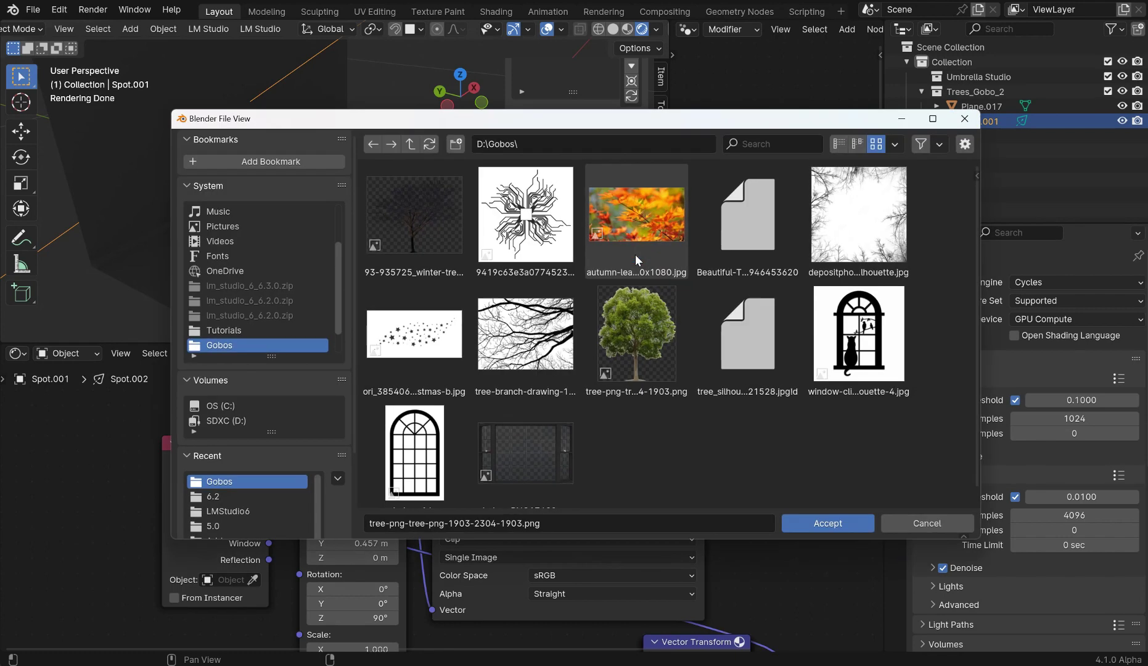
Load tree-branch-drawing-13.jpg as the gobo, collapse the node editor, and set the spot radius to 0.0189 m.
double_click(536, 318)
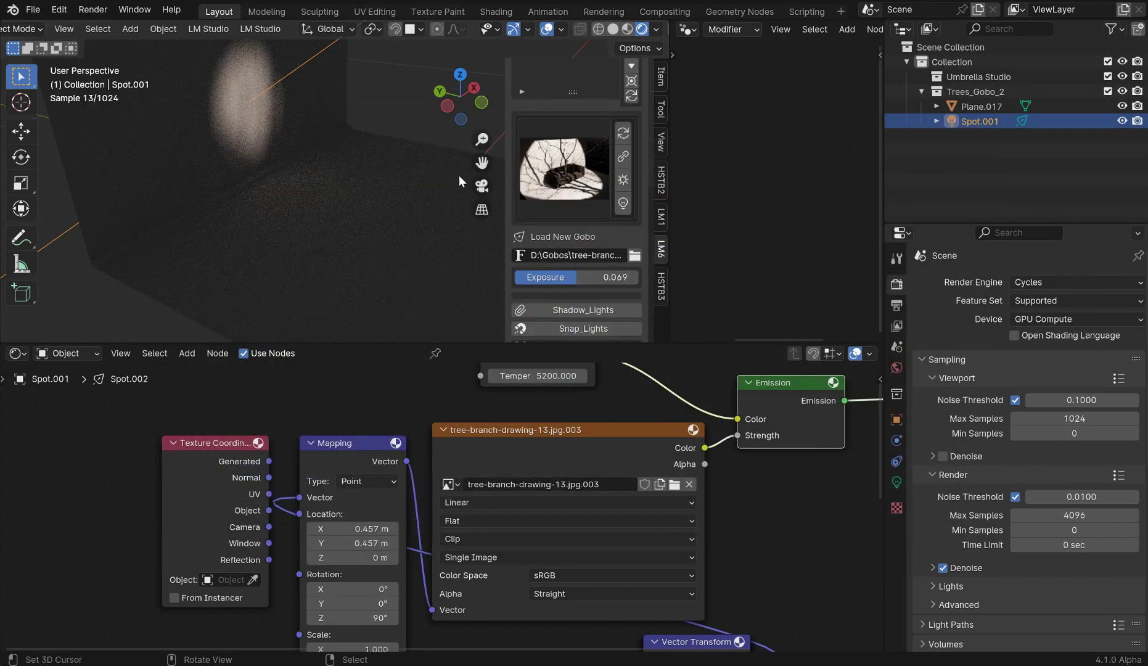
scroll(570, 241, down, 2)
drag(561, 343, 562, 634)
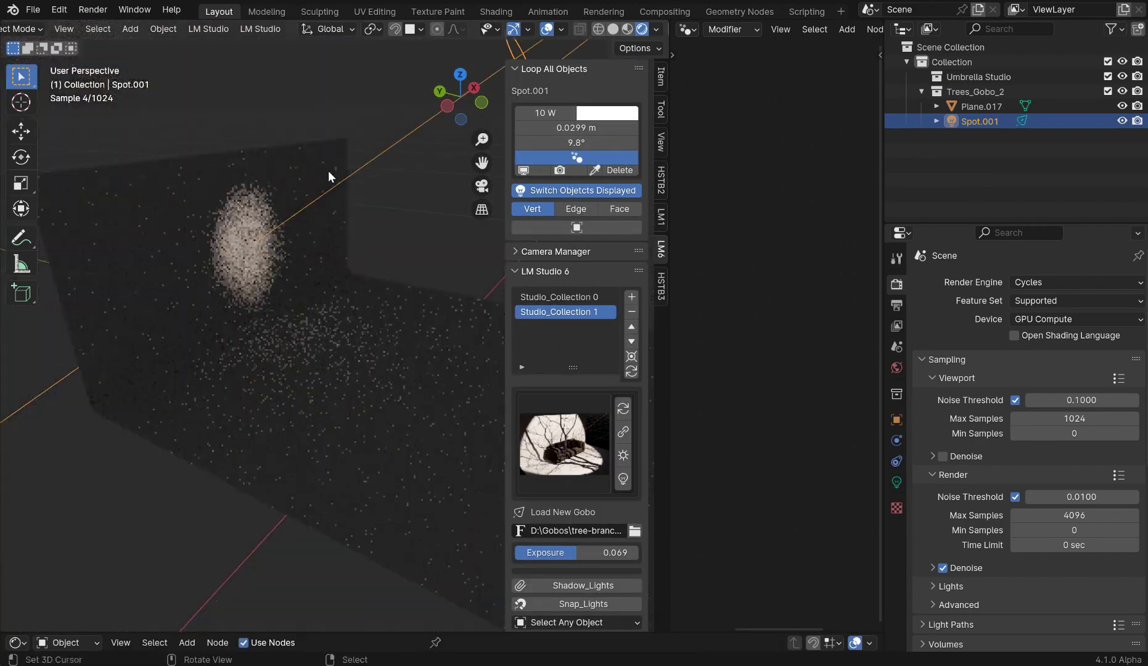
scroll(341, 251, down, 2)
drag(597, 127, 678, 142)
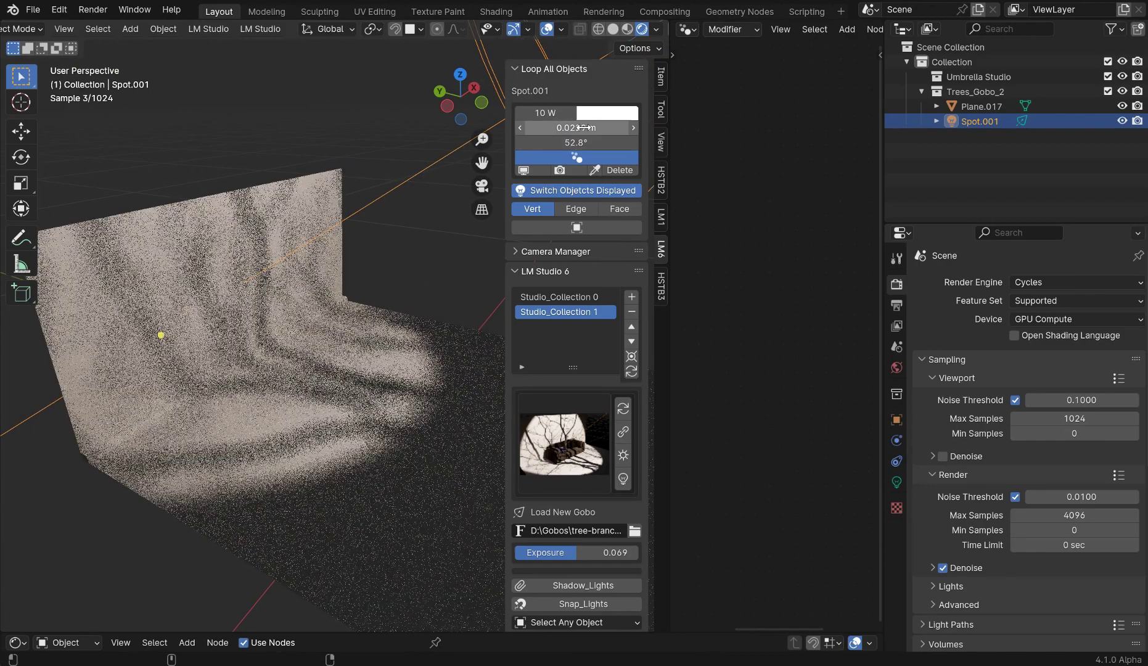
Reduce the spotlight radius to 0.00489 m for crisp branch shadows and rotate it to re-aim.
drag(583, 127, 546, 127)
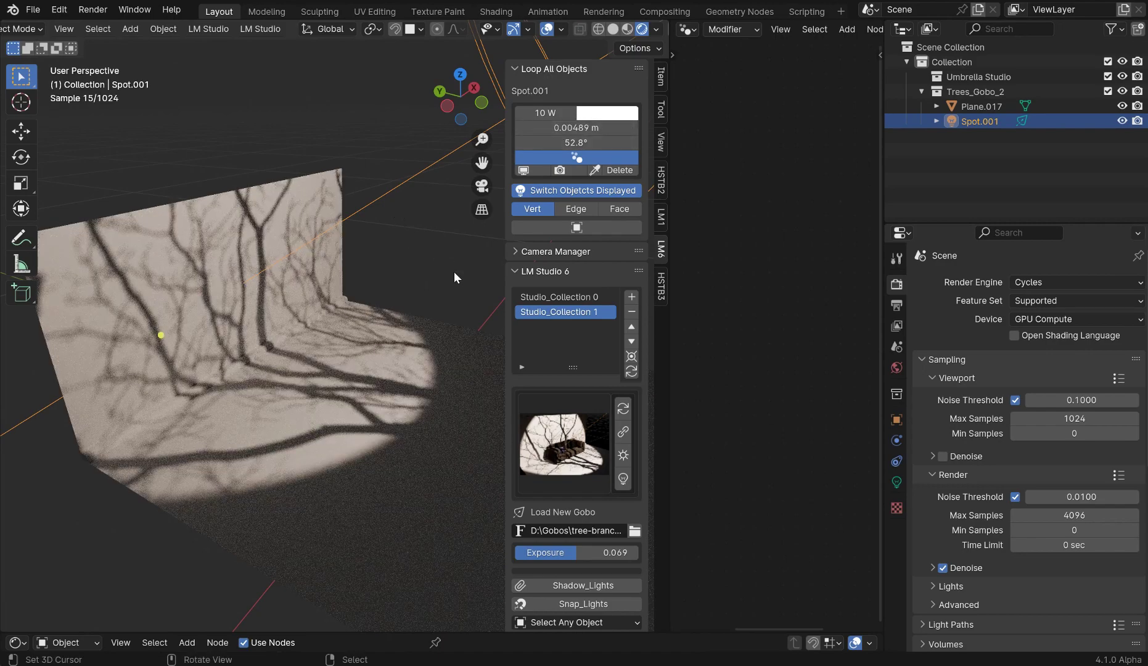
key(r)
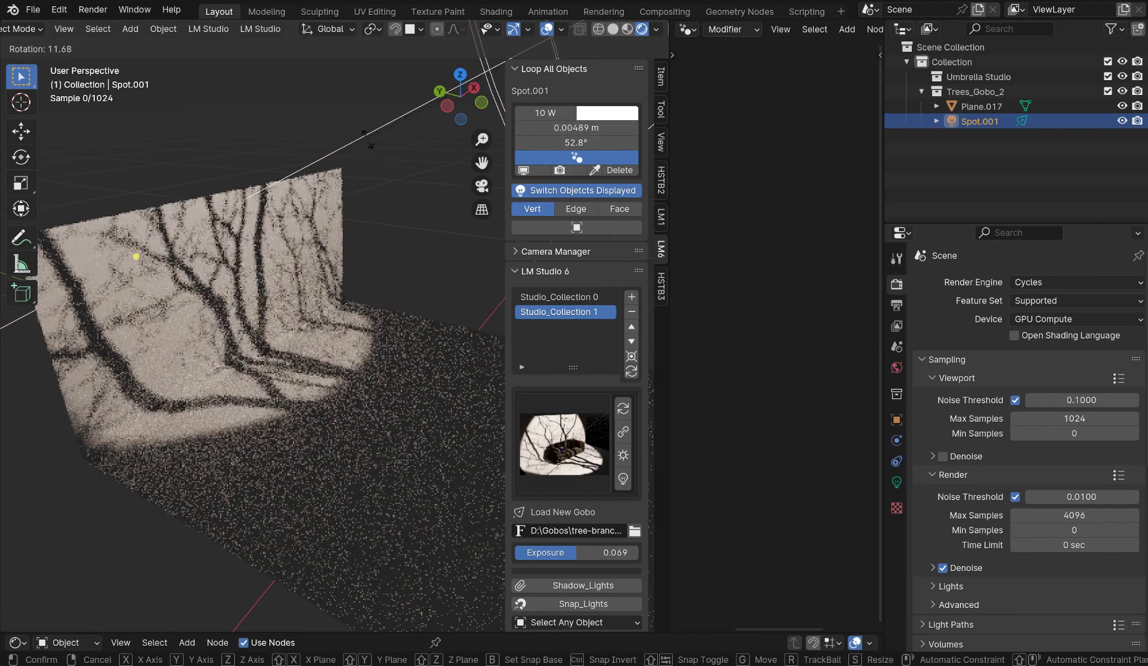
click(368, 141)
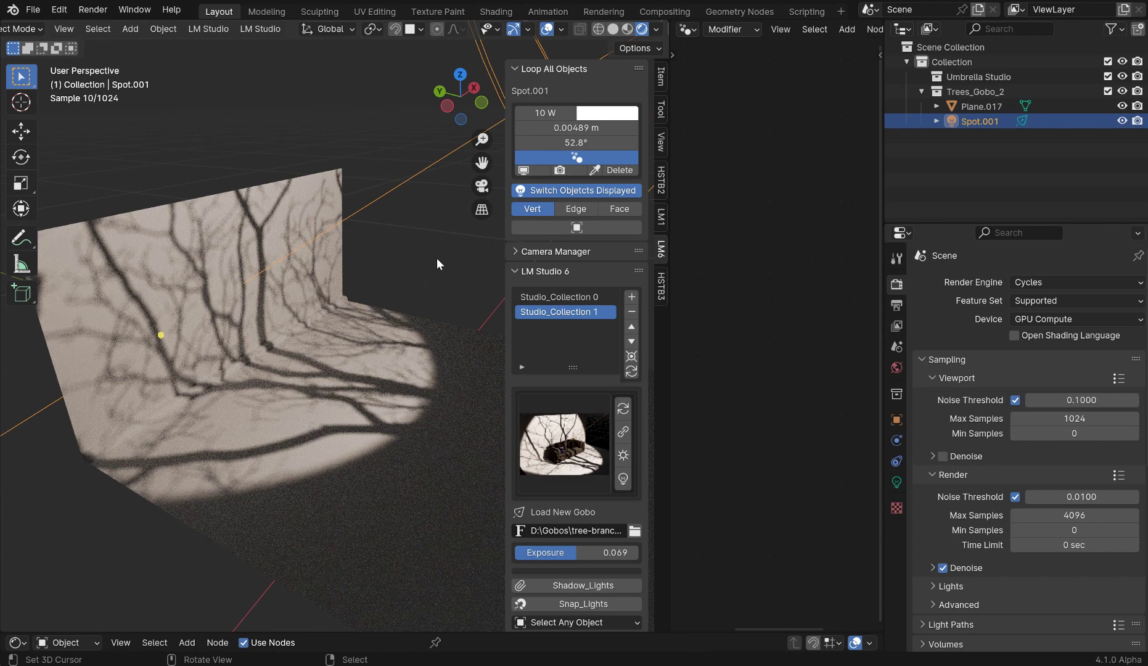
middle_drag(386, 231, 397, 240)
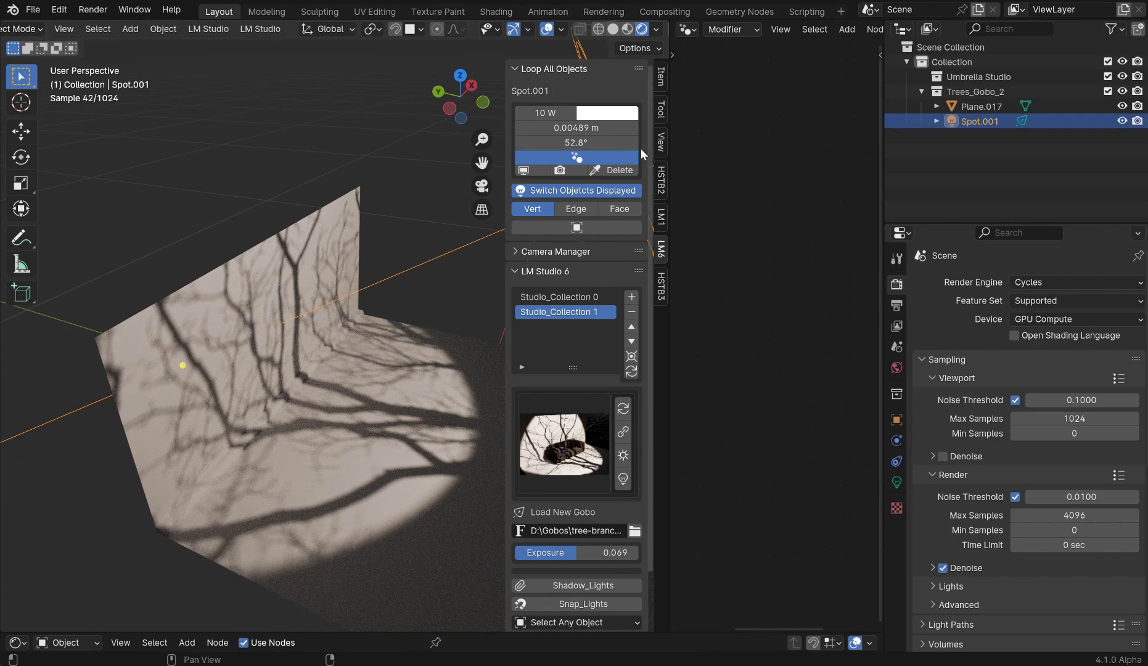
Hide the spotlight in the viewport, grab it, and switch Loop All Objects to show Plane.017's settings.
click(546, 73)
click(514, 116)
click(523, 69)
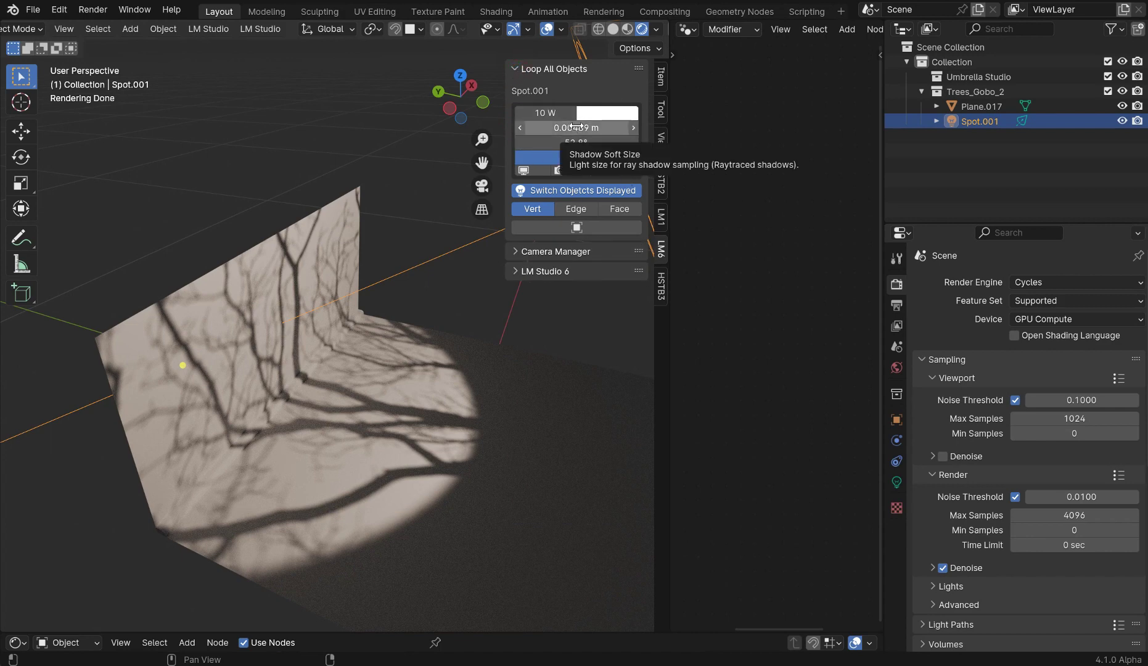
click(525, 170)
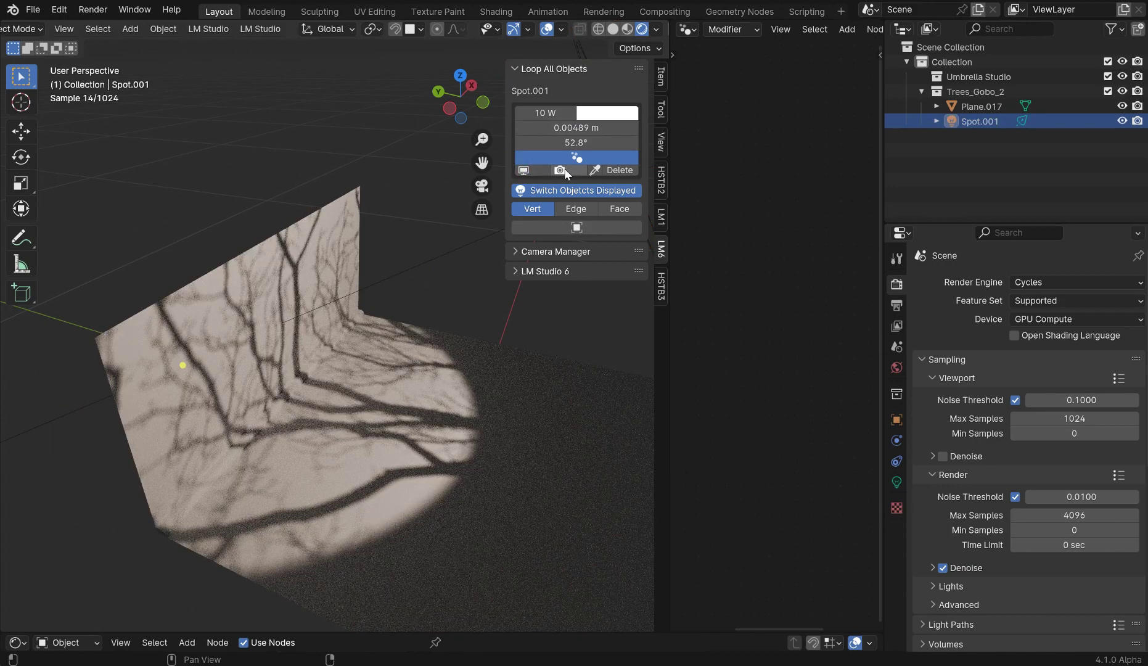
click(594, 169)
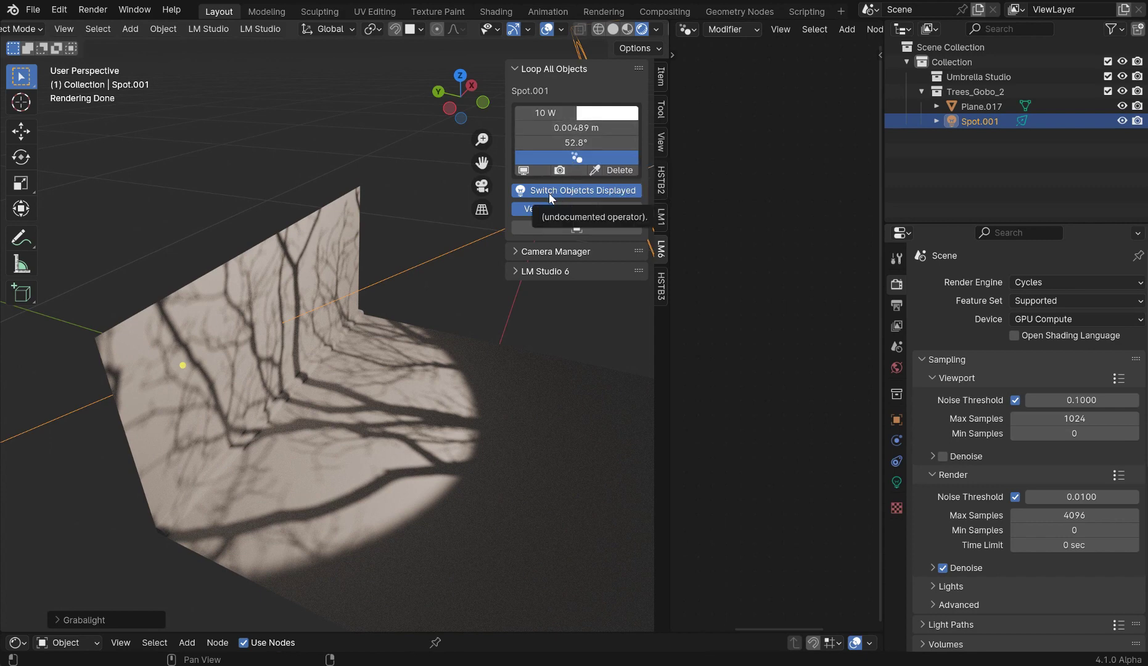
click(619, 192)
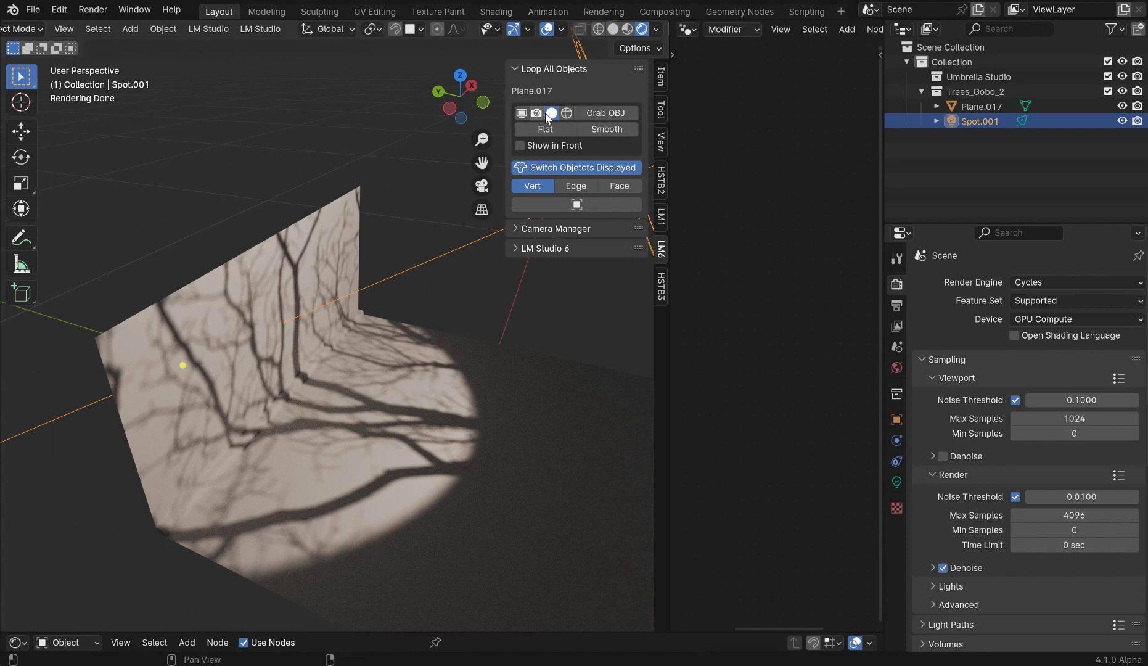
Select the gobo plane Plane.017 and shade it smooth, then back to flat.
click(616, 118)
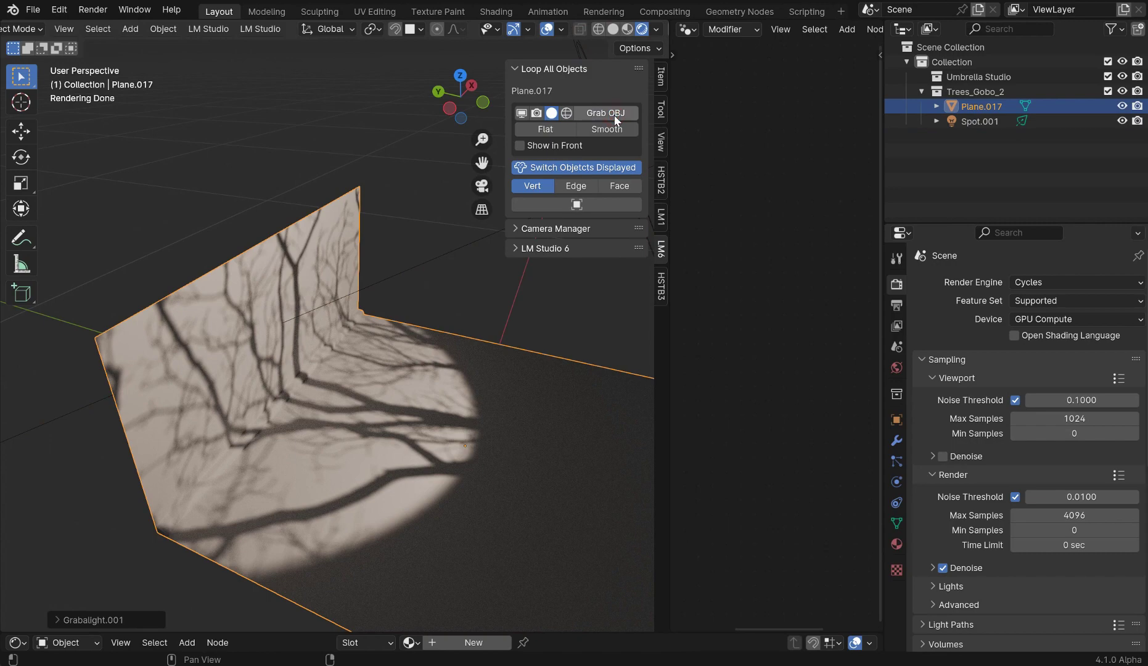
click(592, 129)
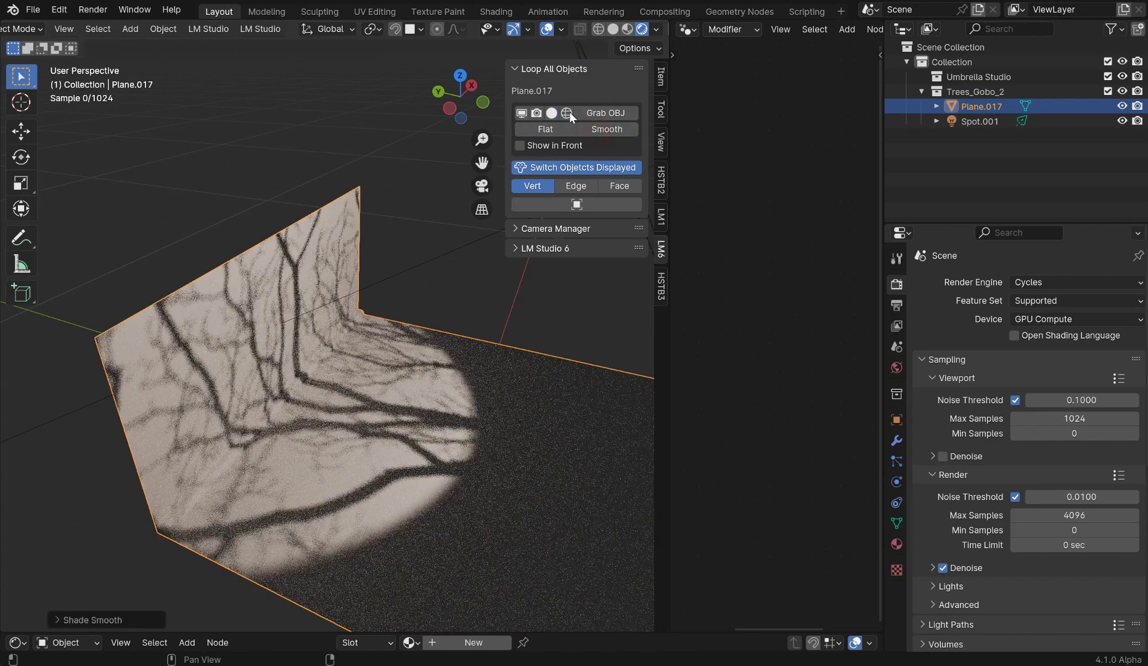
click(541, 127)
Place the 3D cursor on the gobo plane and add a temporary cube there.
scroll(327, 426, down, 2)
scroll(340, 427, down, 3)
click(371, 386)
key(shift+a)
mouse_move(325, 54)
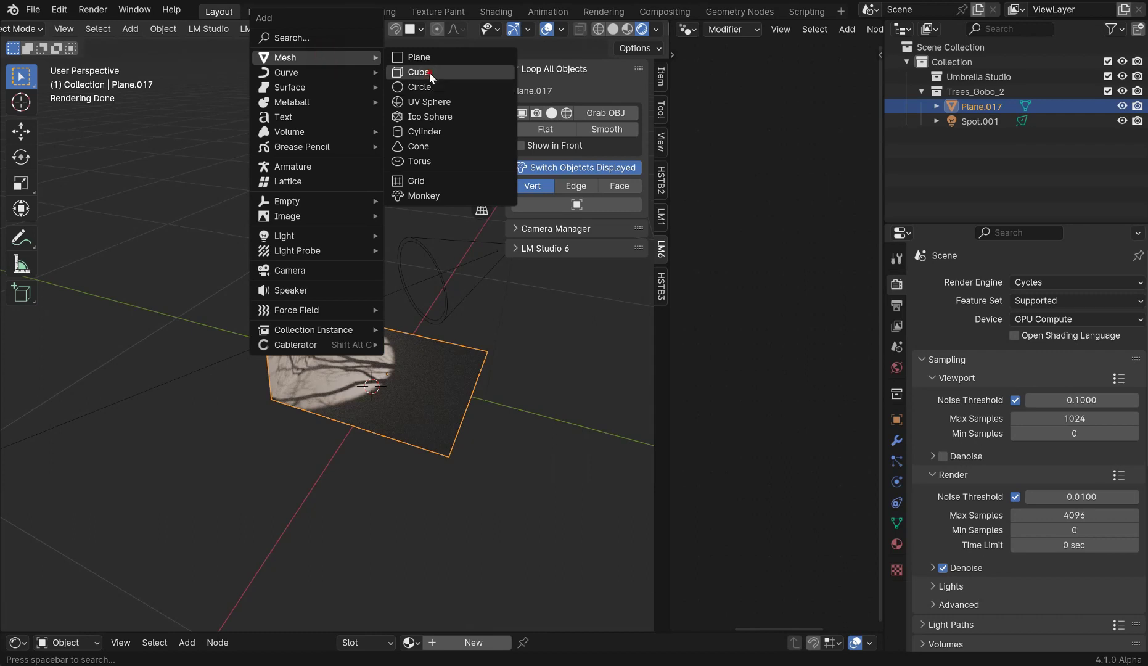
click(430, 73)
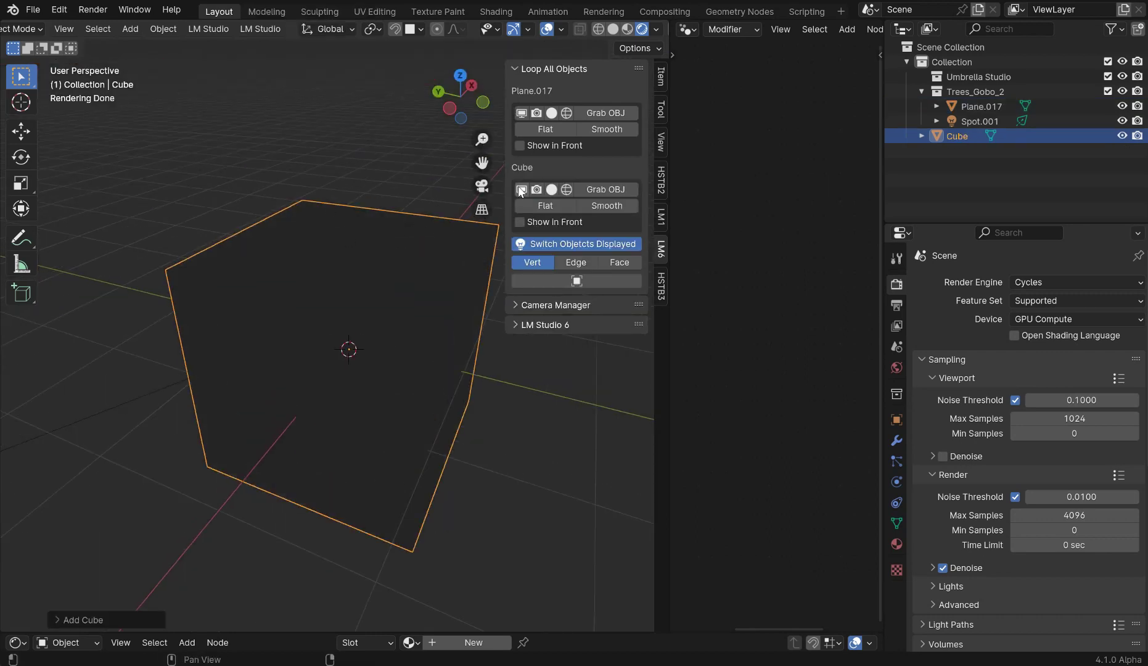
Reselect the gobo plane, switch to Solid shading and toggle its Show in Front.
click(609, 193)
click(613, 114)
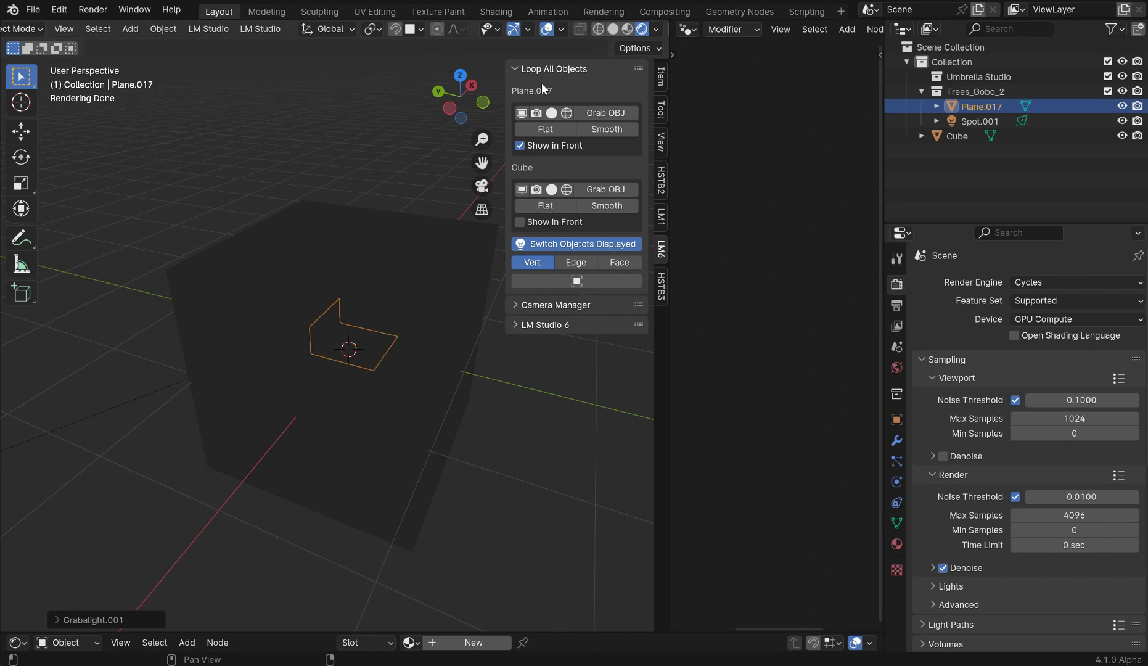
click(615, 29)
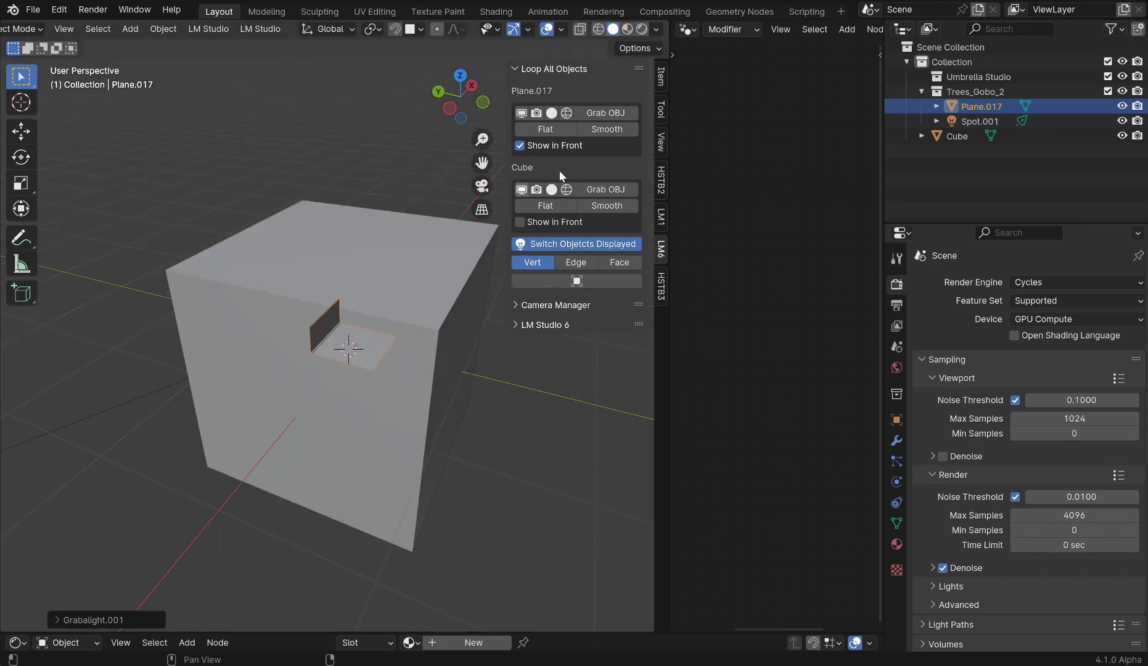
click(520, 143)
middle_drag(389, 294, 369, 289)
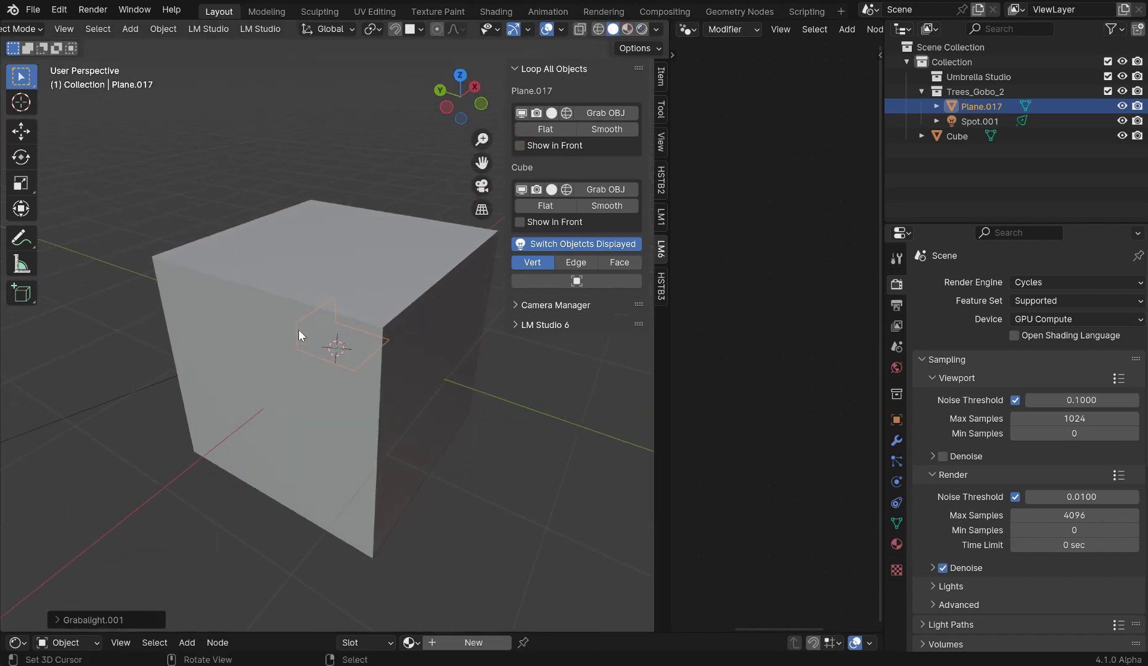
click(520, 145)
Compare the plane with Show in Front off around the cube, then select the cube.
scroll(414, 345, up, 5)
mouse_move(414, 344)
middle_down()
mouse_move(453, 348)
mouse_move(450, 279)
mouse_move(410, 318)
mouse_move(394, 315)
mouse_move(412, 353)
mouse_move(408, 327)
middle_up()
click(521, 145)
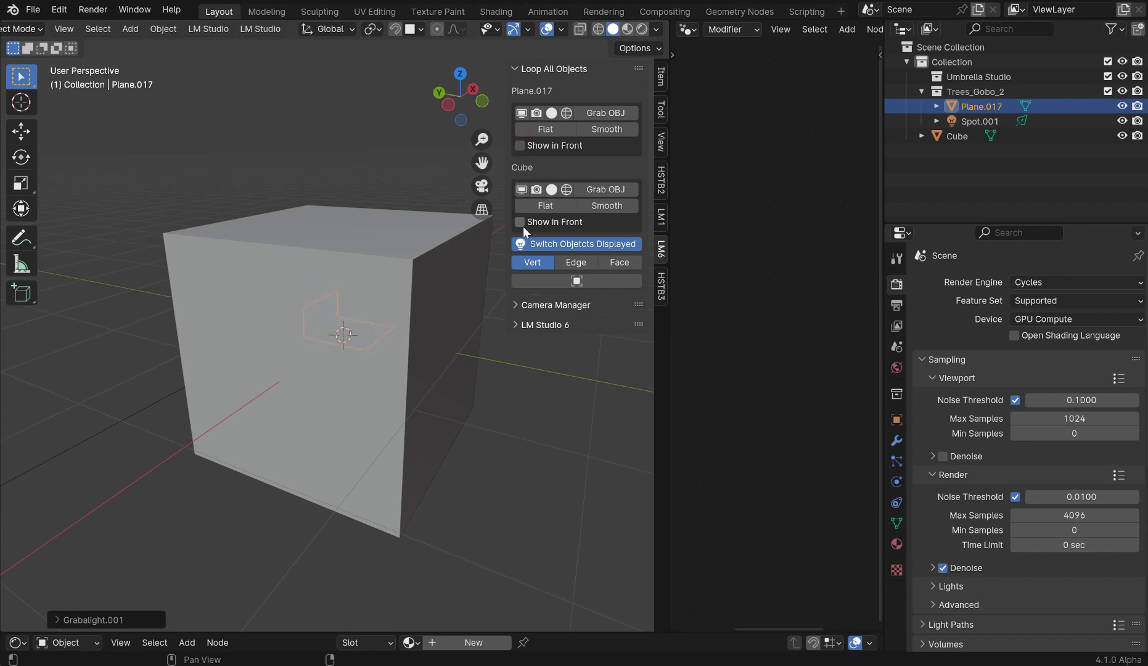
middle_drag(523, 225, 199, 237)
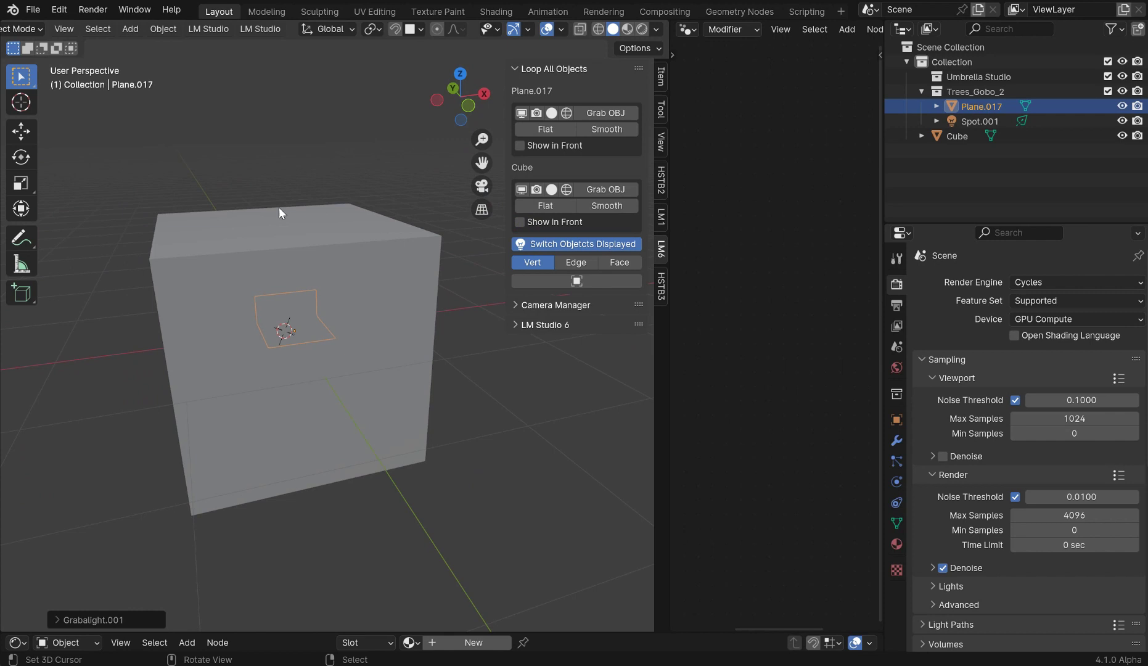
middle_drag(279, 209, 358, 249)
click(358, 250)
Delete the temporary cube and select the backdrop plane Plane.017.
key(Delete)
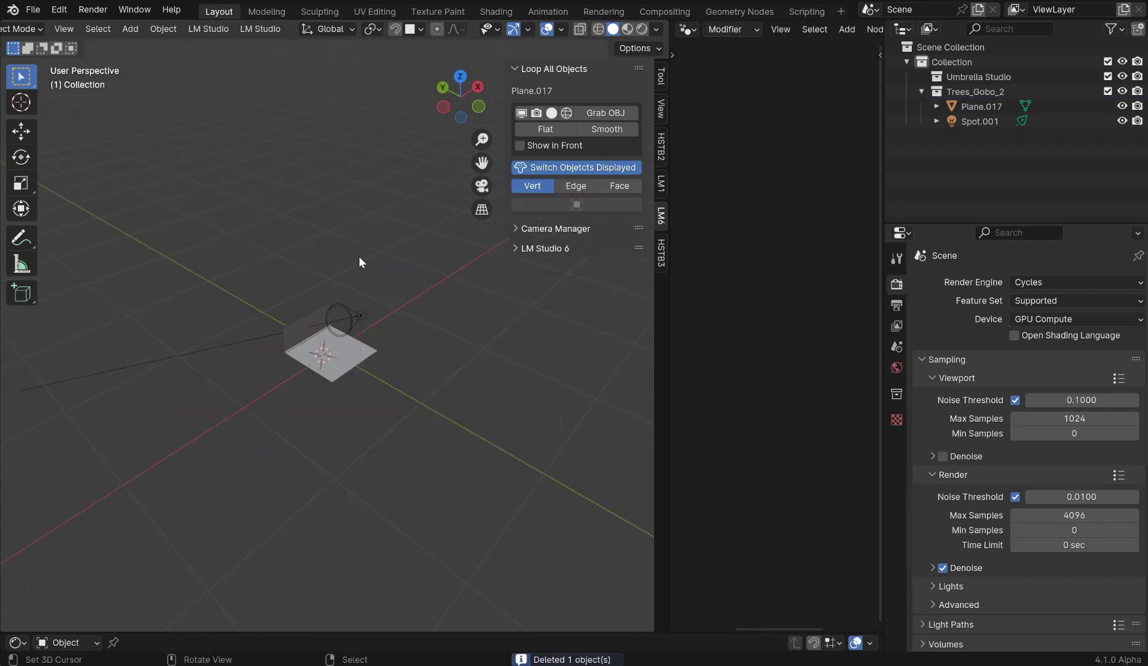
scroll(364, 265, up, 8)
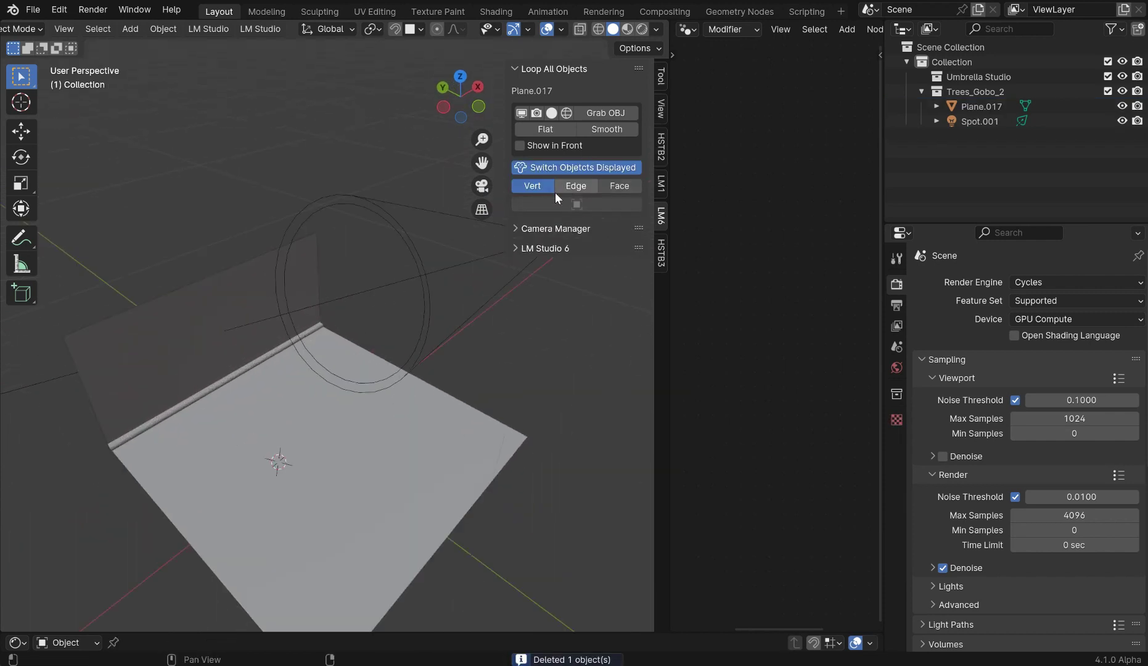
click(238, 363)
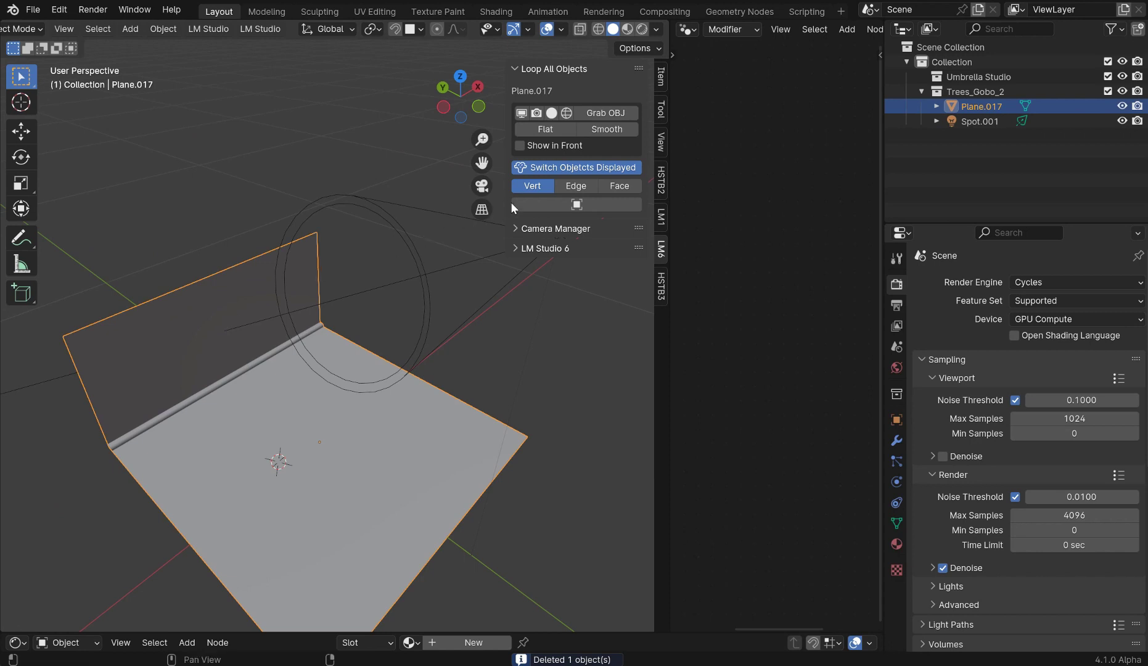
Cycle the plane through Vert, Edge and Face edit modes, then return to Object Mode.
click(532, 185)
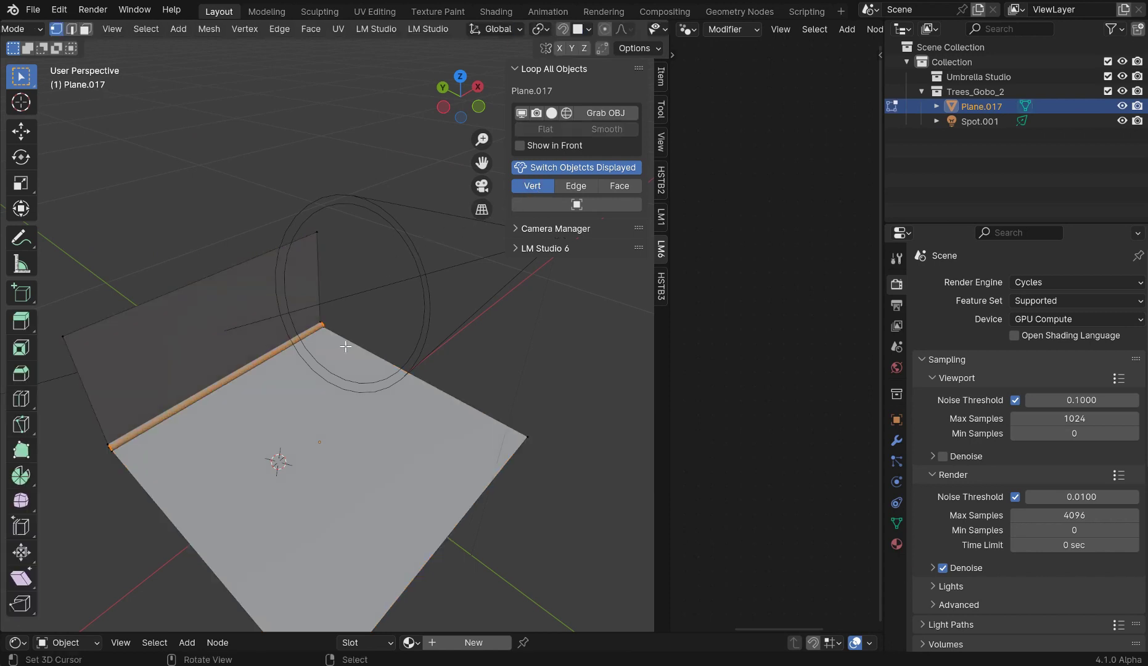
click(580, 187)
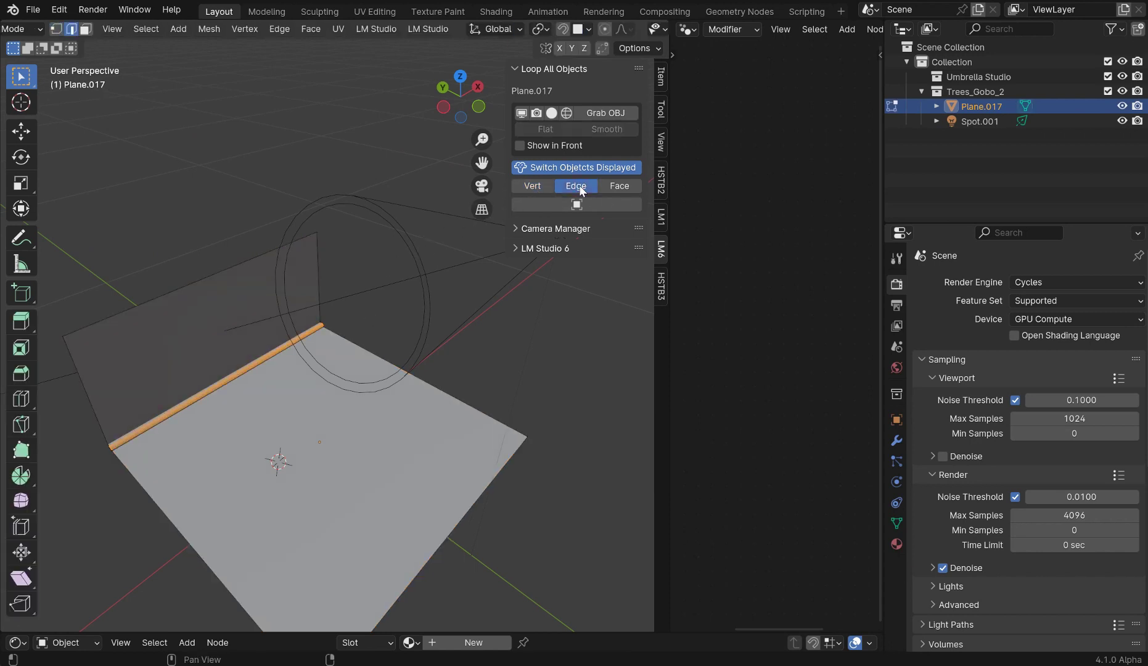
click(627, 186)
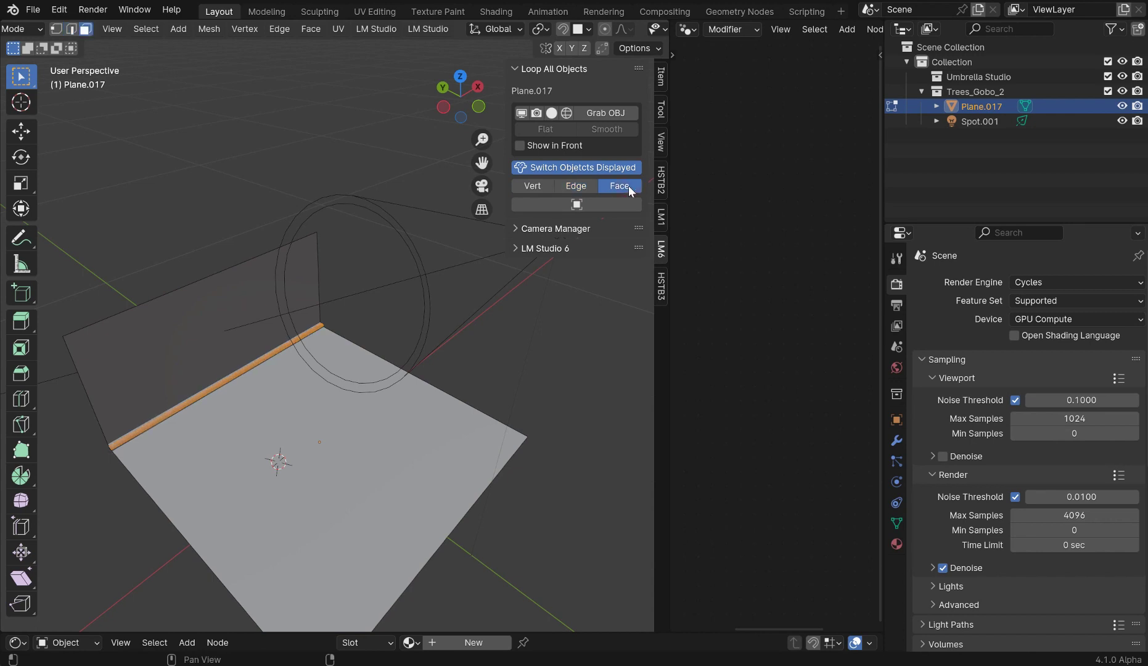
click(402, 425)
click(573, 187)
click(533, 187)
click(577, 205)
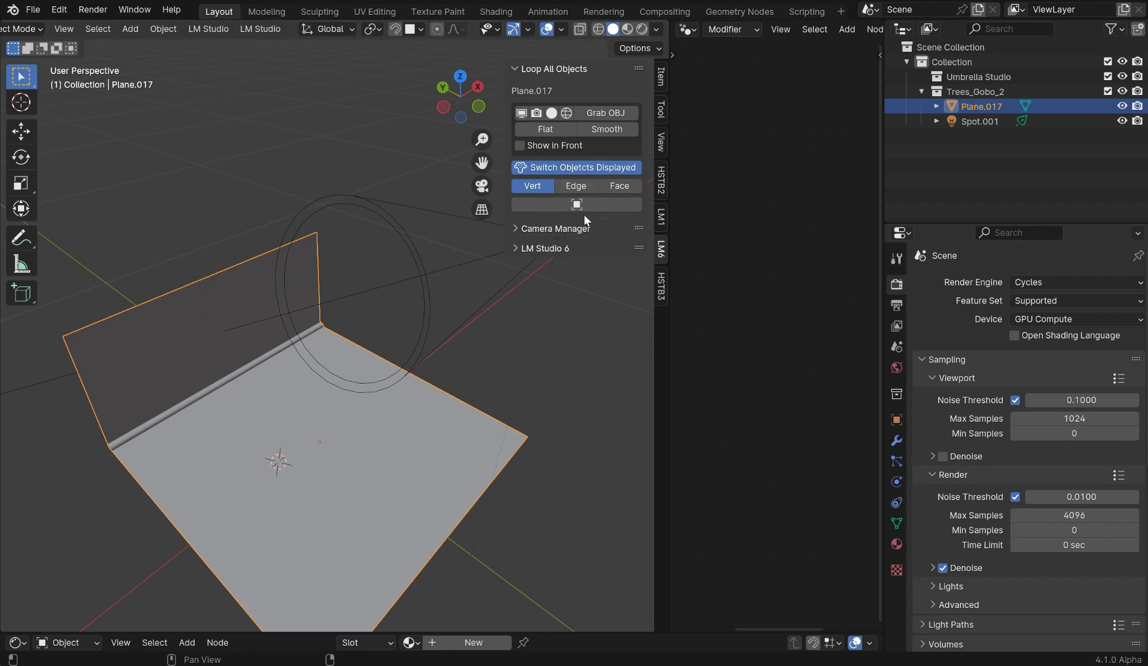
Show Spot.001's settings in the per-object controls and pick it with the light eyedropper.
click(578, 167)
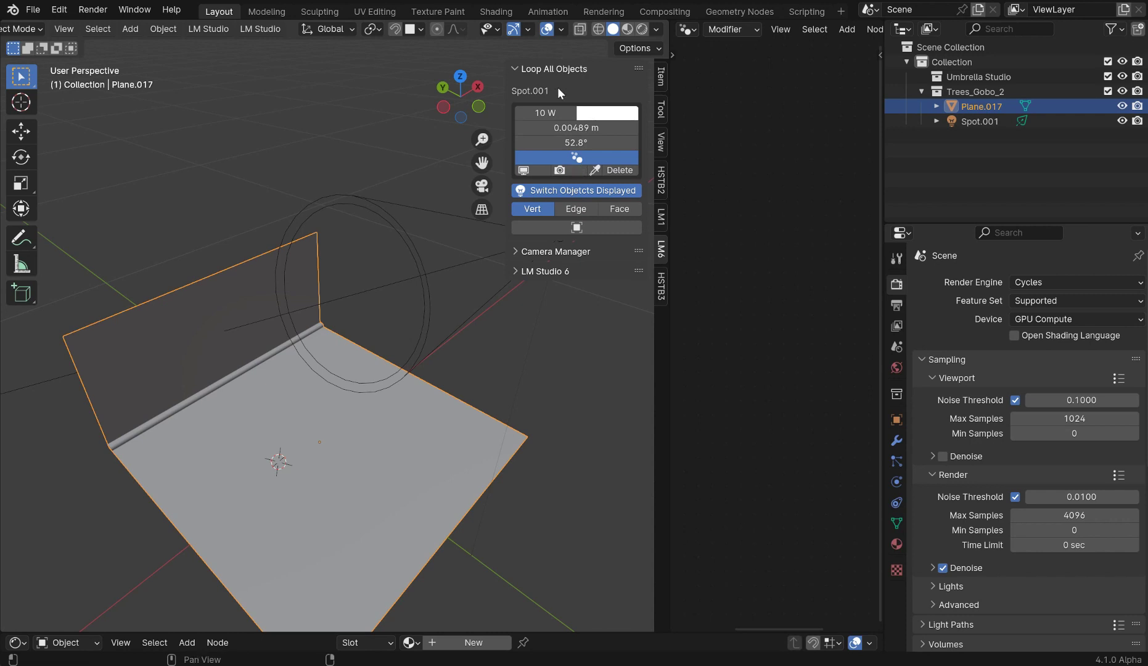
click(596, 170)
middle_drag(505, 277, 286, 283)
Select Plane.017, enter face edit mode, then go back through vertex mode to Object Mode.
click(275, 278)
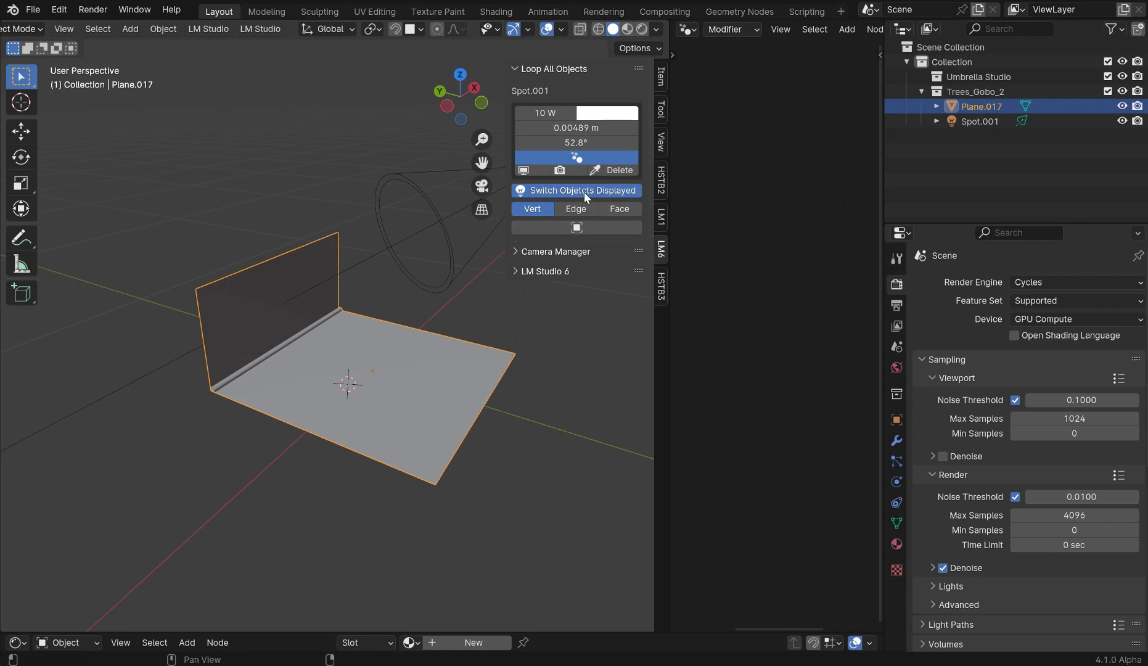
click(611, 209)
click(547, 209)
click(545, 229)
Switch the controls back to the plane's settings and collapse the Loop All Objects panel.
middle_drag(397, 278, 404, 307)
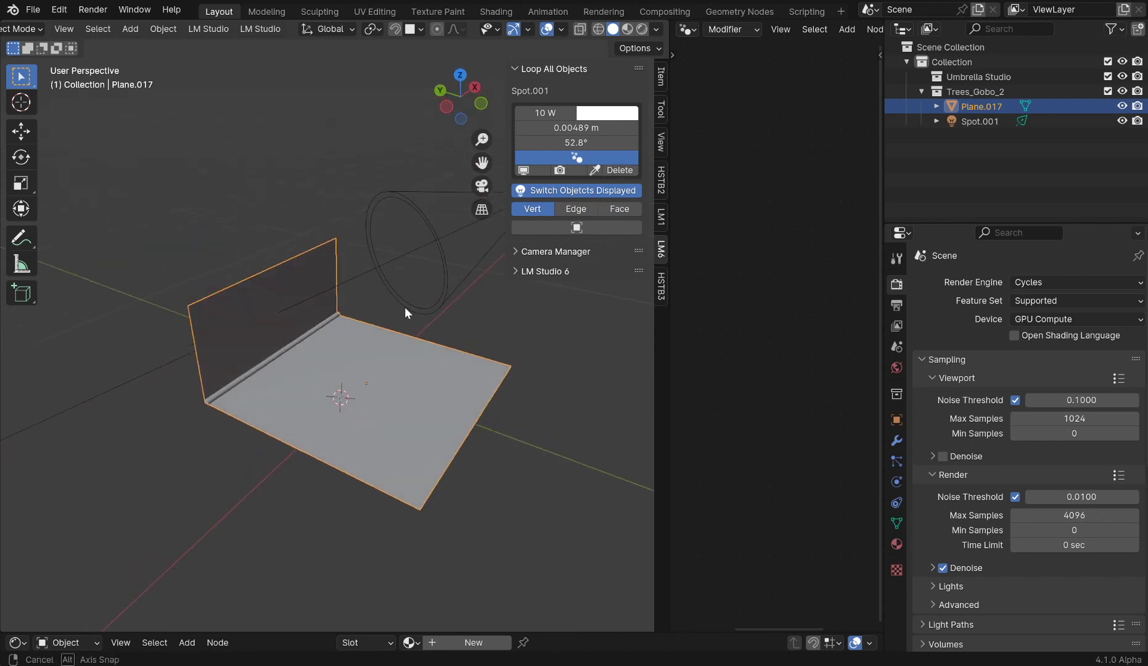
click(571, 190)
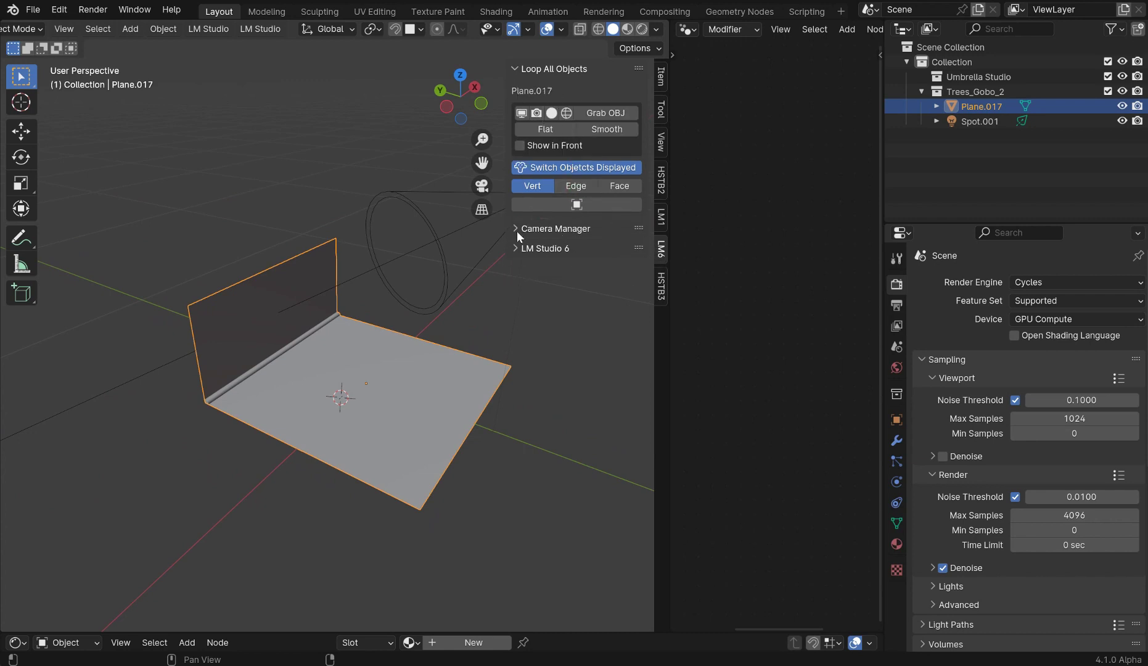
click(514, 69)
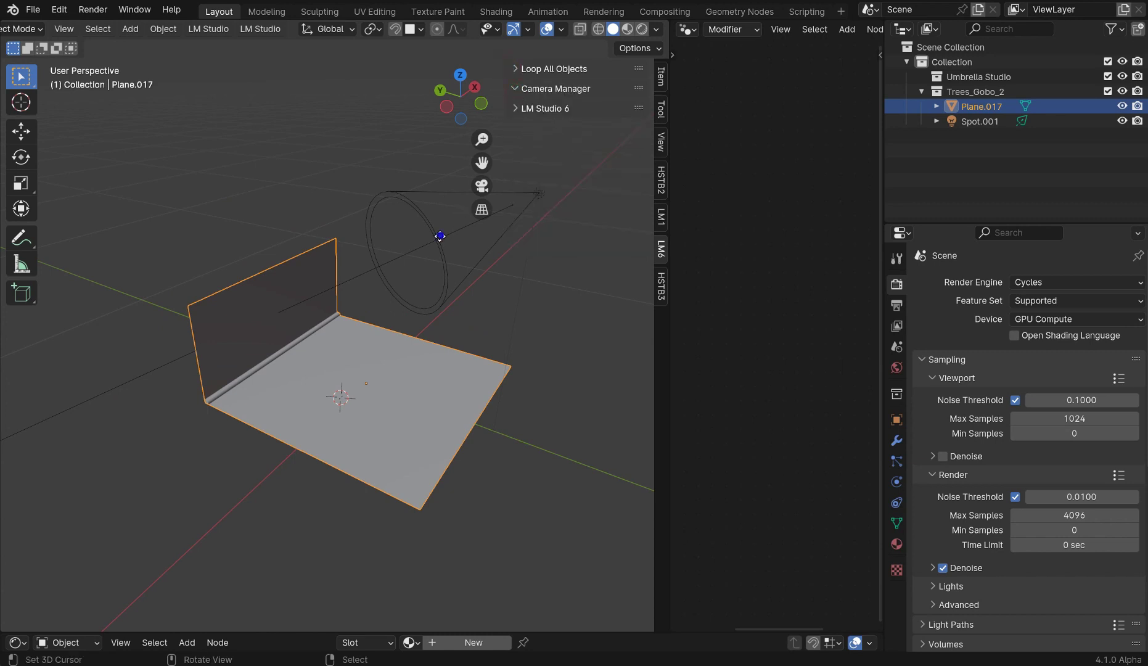
Select the spotlight, then the backdrop, and add a Camera to the scene.
click(439, 236)
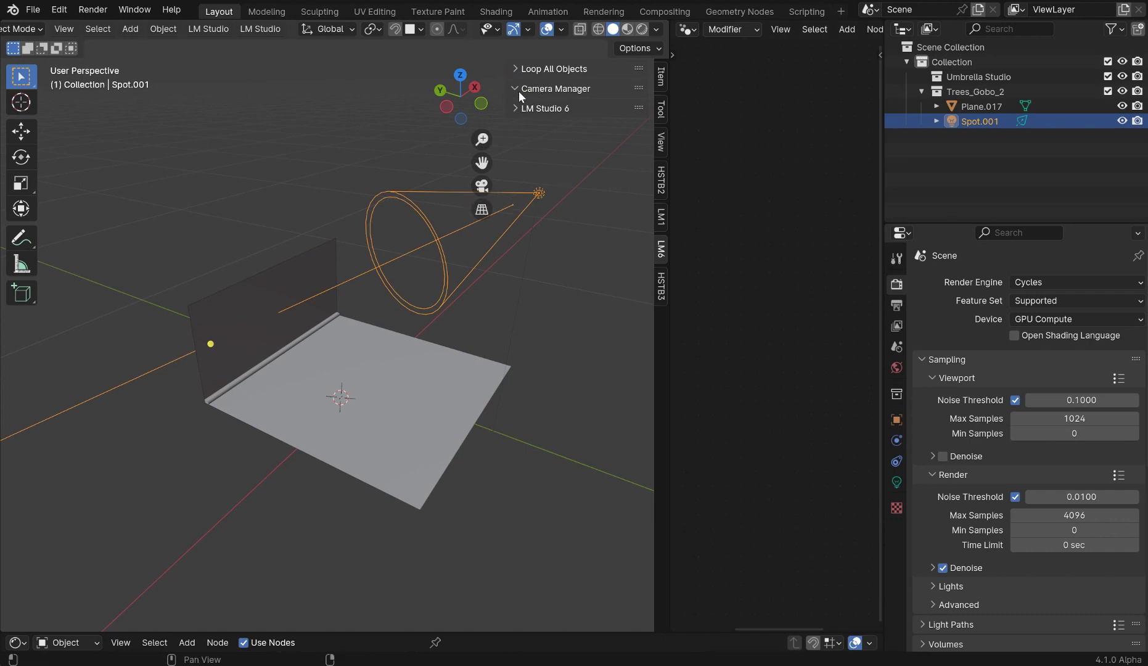
click(374, 324)
key(shift+a)
click(313, 539)
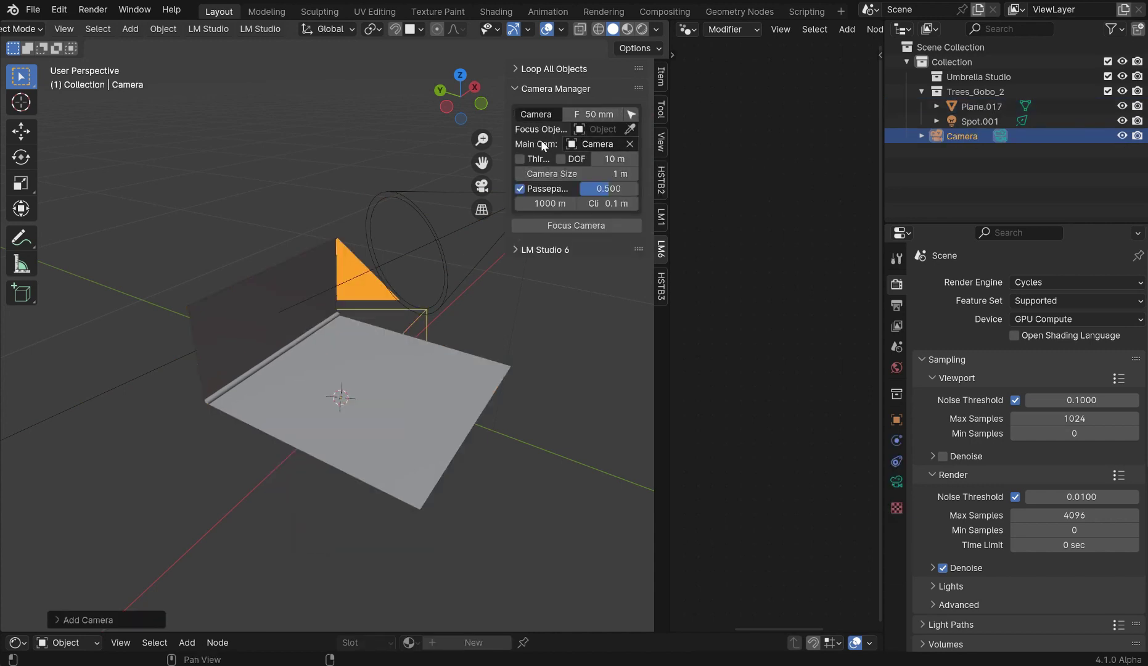
Enable depth of field with Focus Camera, then collapse Camera Manager and expand LM Studio 6.
click(517, 88)
click(515, 87)
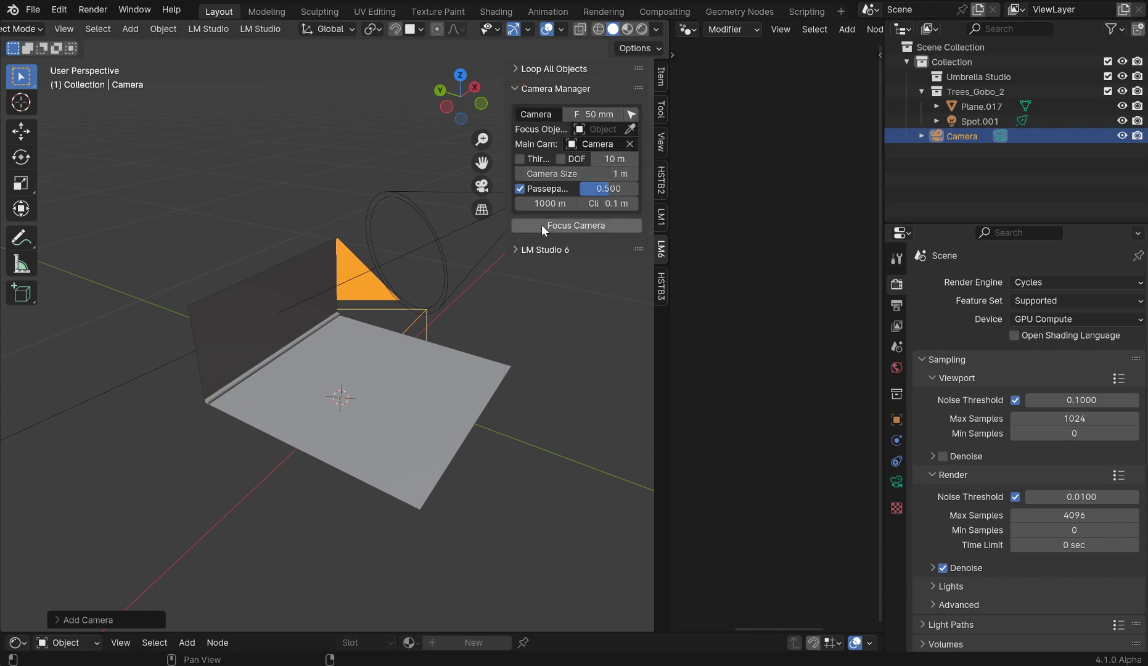
click(563, 226)
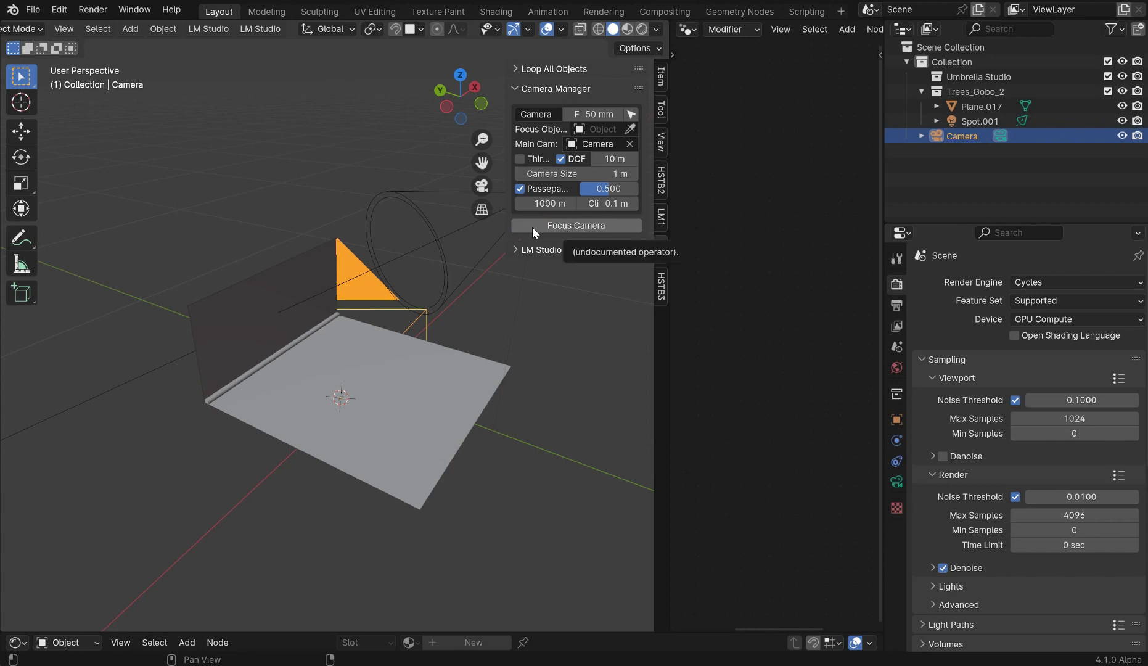
middle_drag(401, 282, 497, 144)
click(518, 90)
click(515, 109)
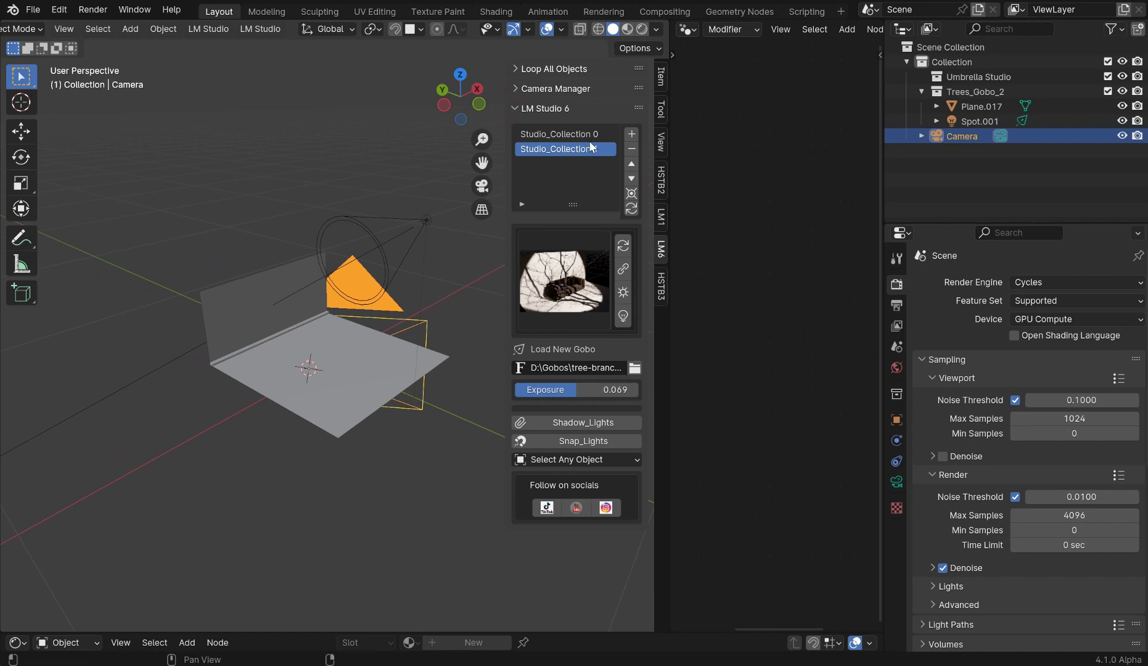
Select all objects and test adding and removing studio collections.
key(a)
click(632, 134)
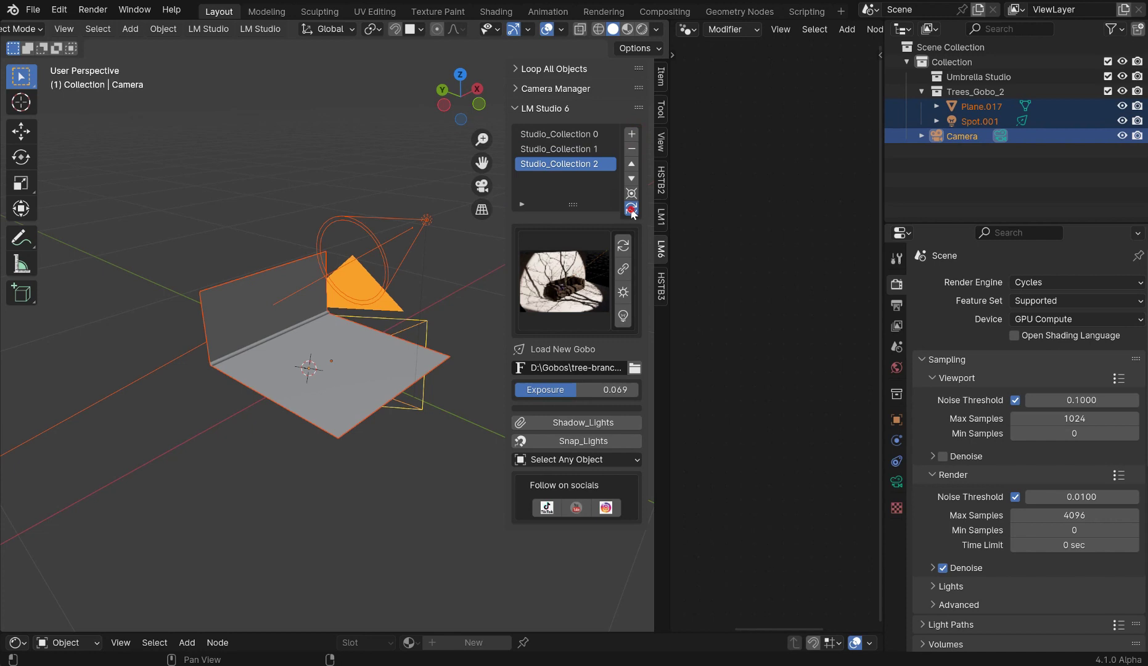
click(631, 148)
click(631, 149)
Scale up the backdrop Plane.017 and move Spot.001 up and to the right.
click(287, 339)
key(s)
click(523, 169)
click(401, 233)
key(g)
click(439, 148)
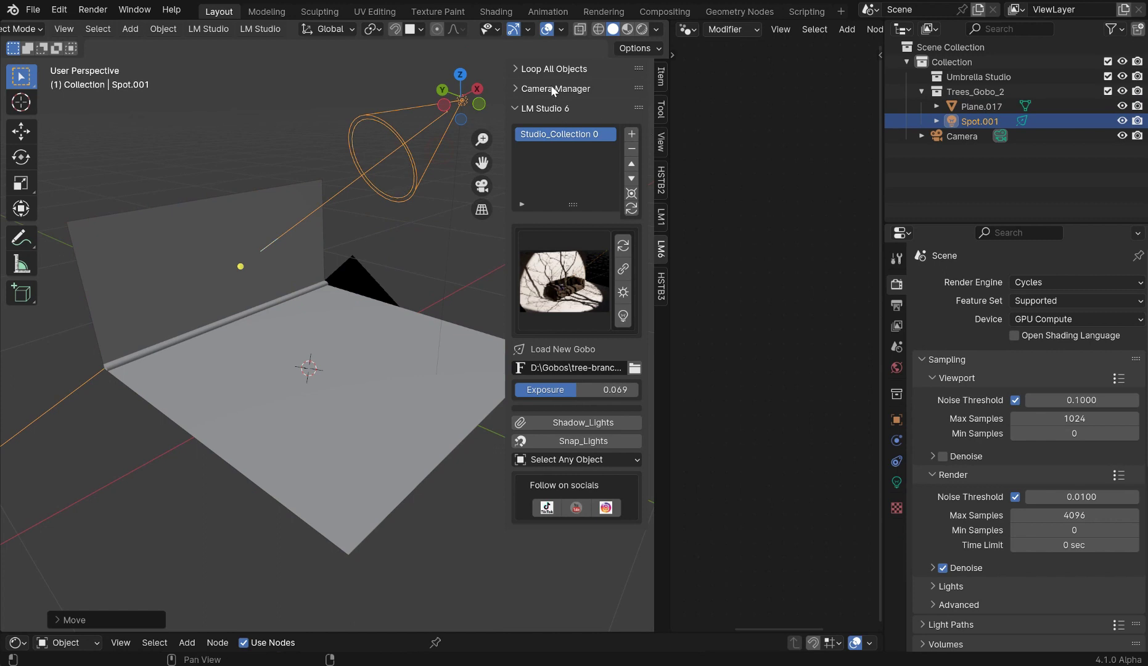
Set Spot.001's light colour to green in the per-object controls.
click(517, 68)
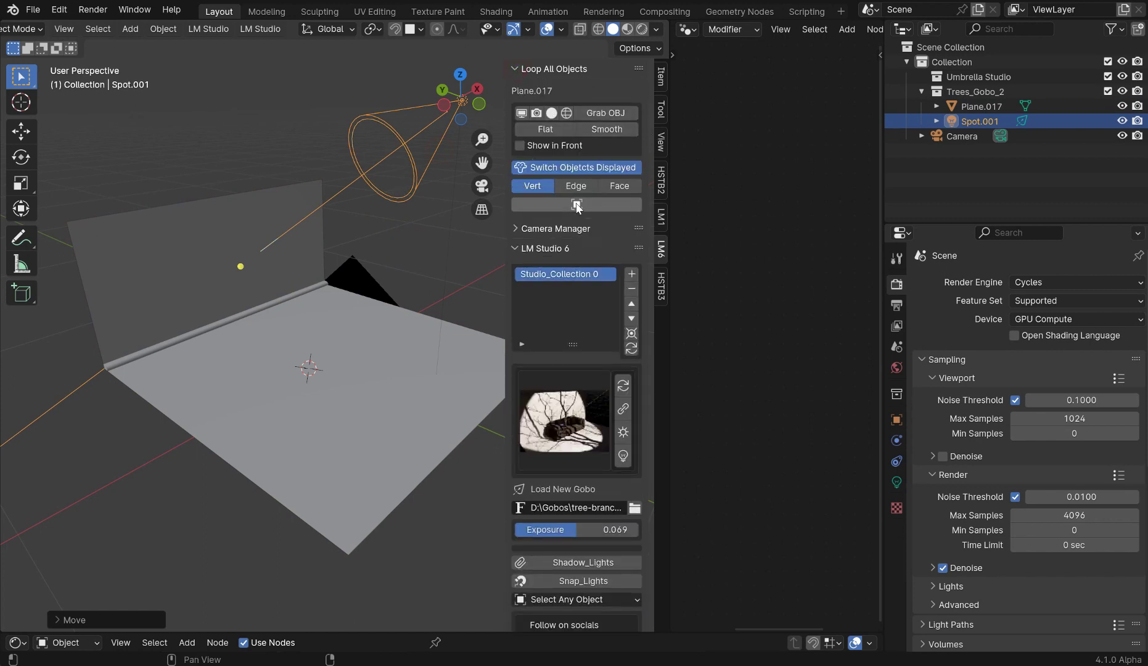
click(571, 167)
click(591, 118)
click(621, 132)
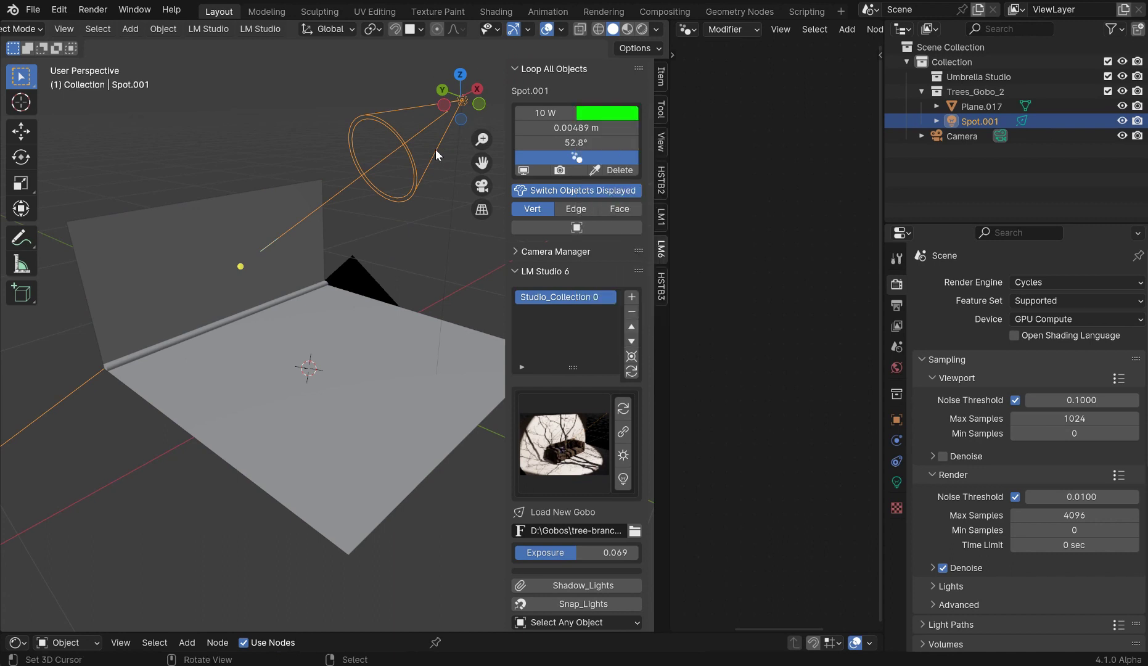
click(511, 69)
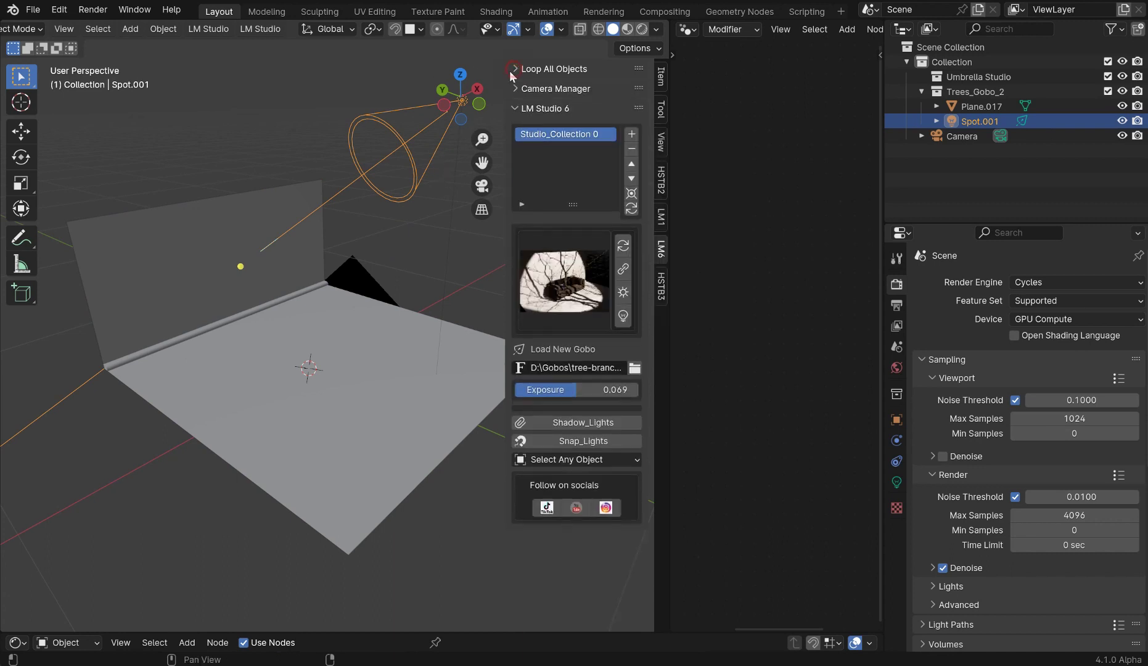
Add Studio_Collection 1 and switch between collections 0 and 1.
click(630, 135)
click(574, 134)
click(566, 149)
click(566, 135)
click(896, 481)
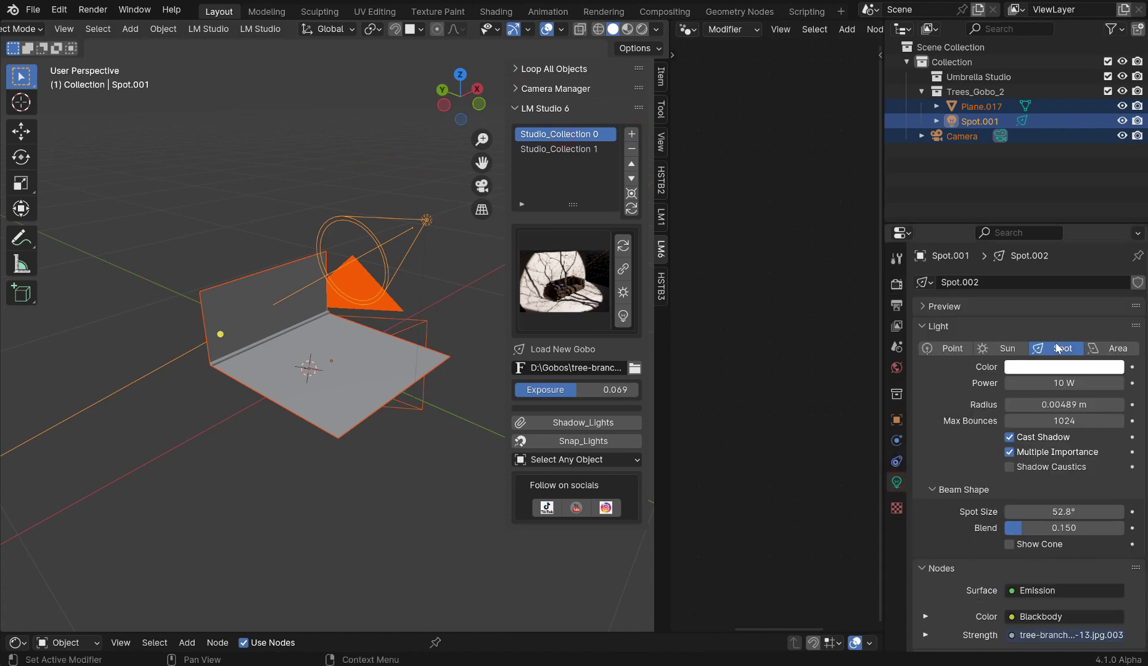
click(557, 151)
Set the spotlight's power to 44.8 W.
double_click(1063, 383)
text(0)
key(Return)
drag(1064, 383, 1104, 383)
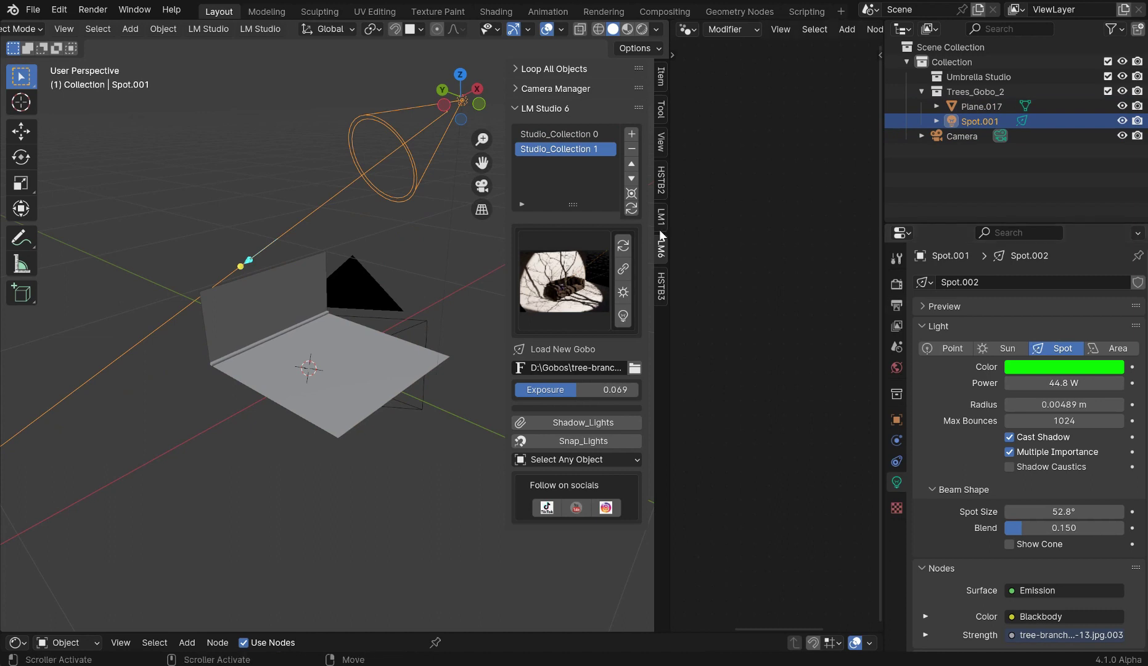
Add Studio_Collection 2 and switch among collections 0, 1 and 2.
click(632, 134)
click(555, 149)
click(555, 163)
click(555, 134)
click(566, 149)
click(566, 159)
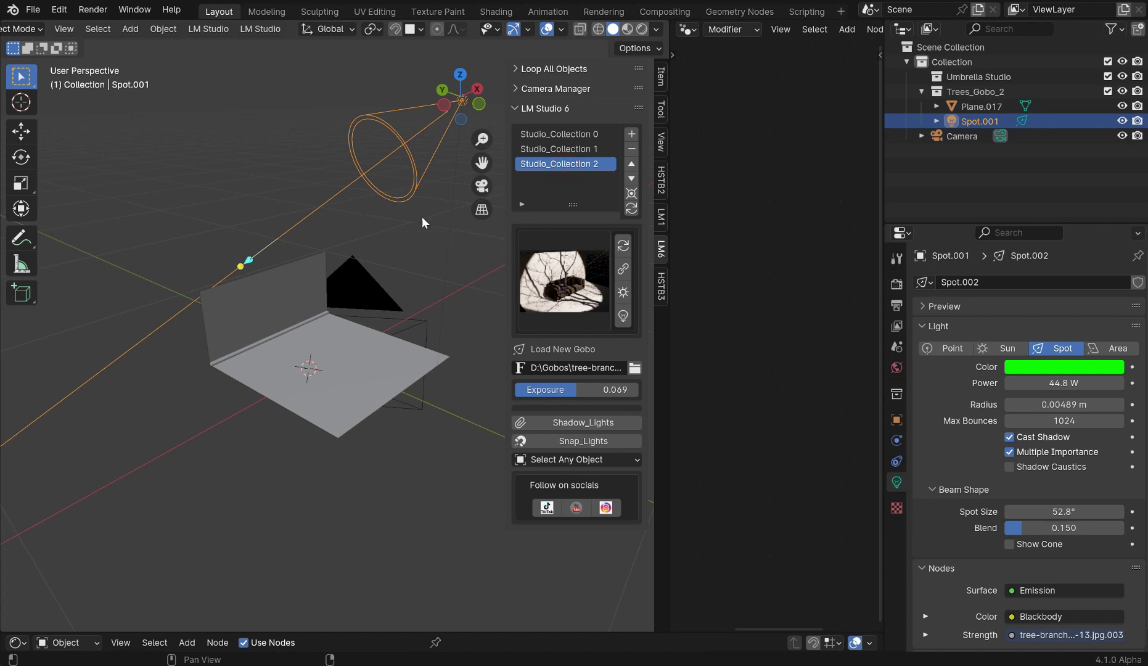
click(562, 135)
click(560, 163)
click(561, 134)
click(578, 150)
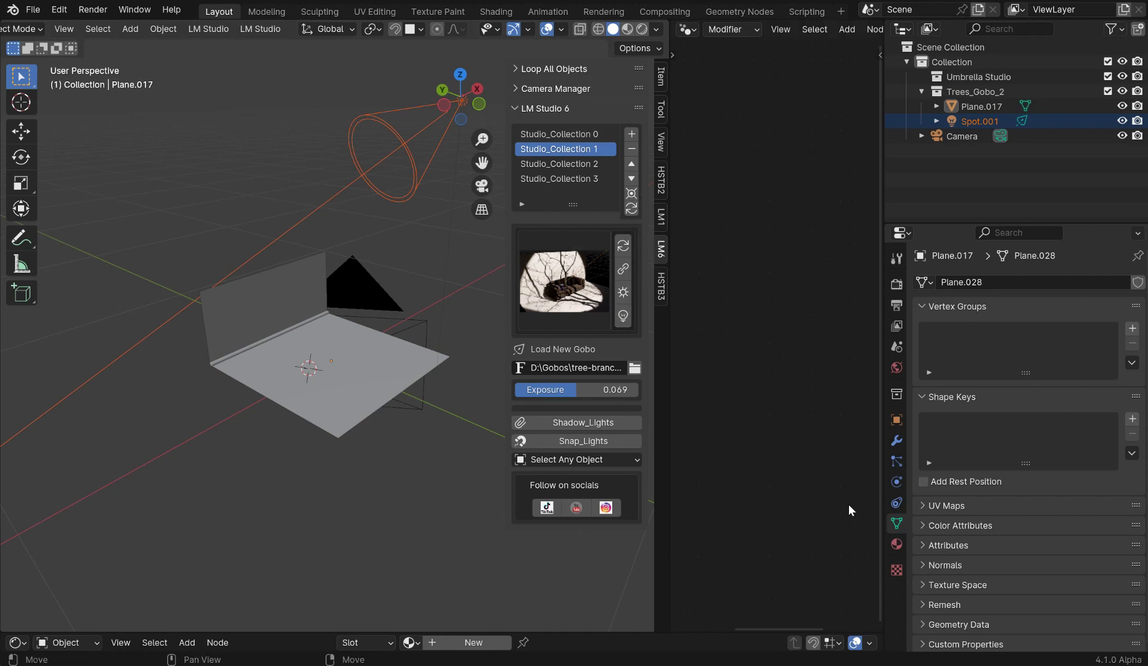
Make Spot.001 the active object through the Grabalight light controls.
click(897, 441)
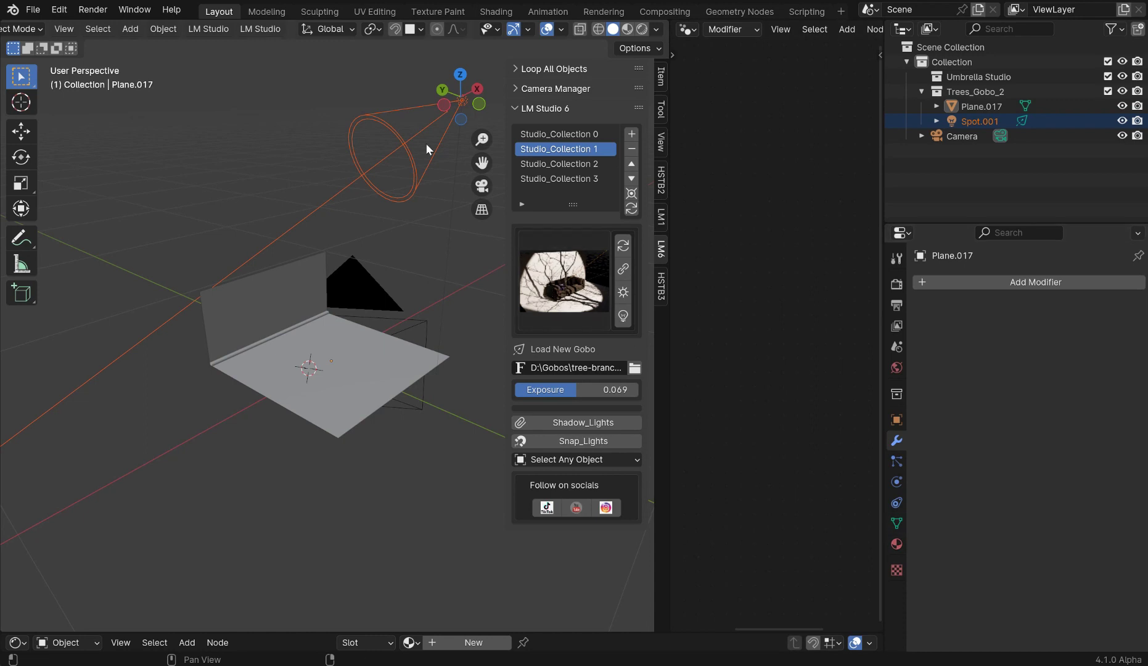
click(523, 69)
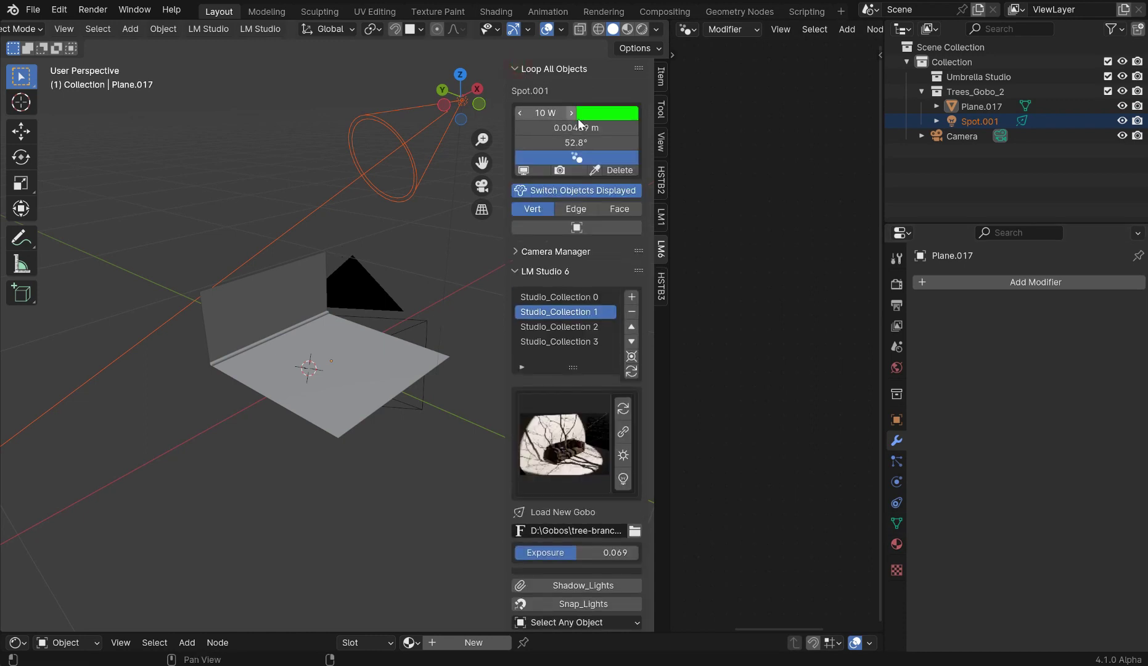
click(596, 171)
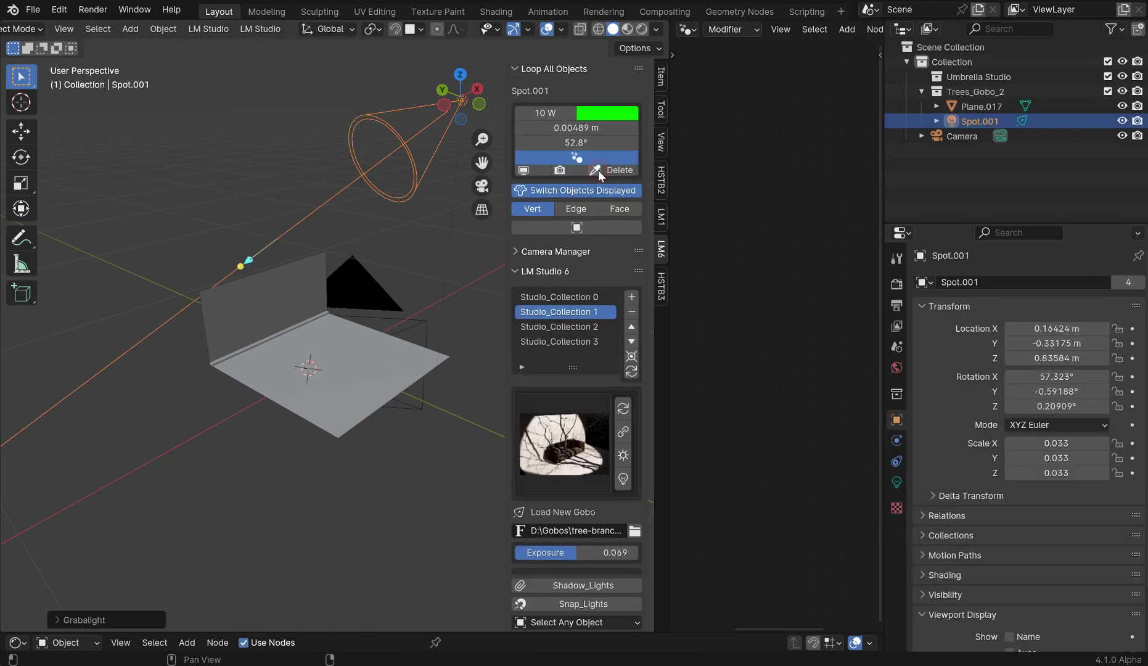
Show Spot.001's light properties and merge the empty editor into the 3D viewport.
click(897, 483)
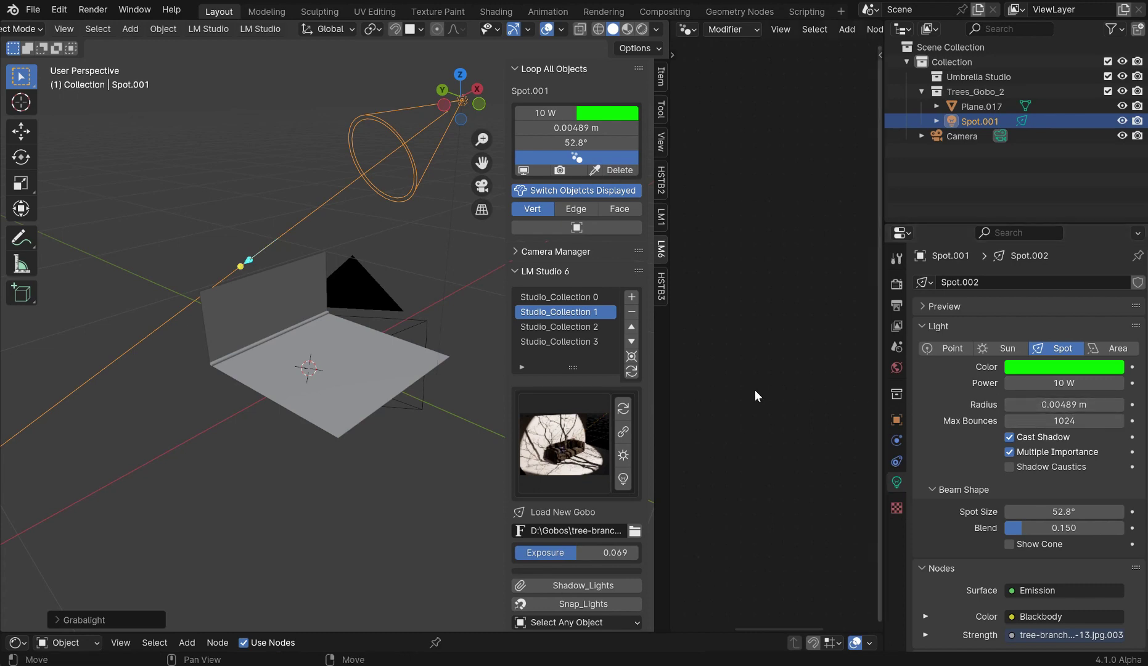
right_click(669, 376)
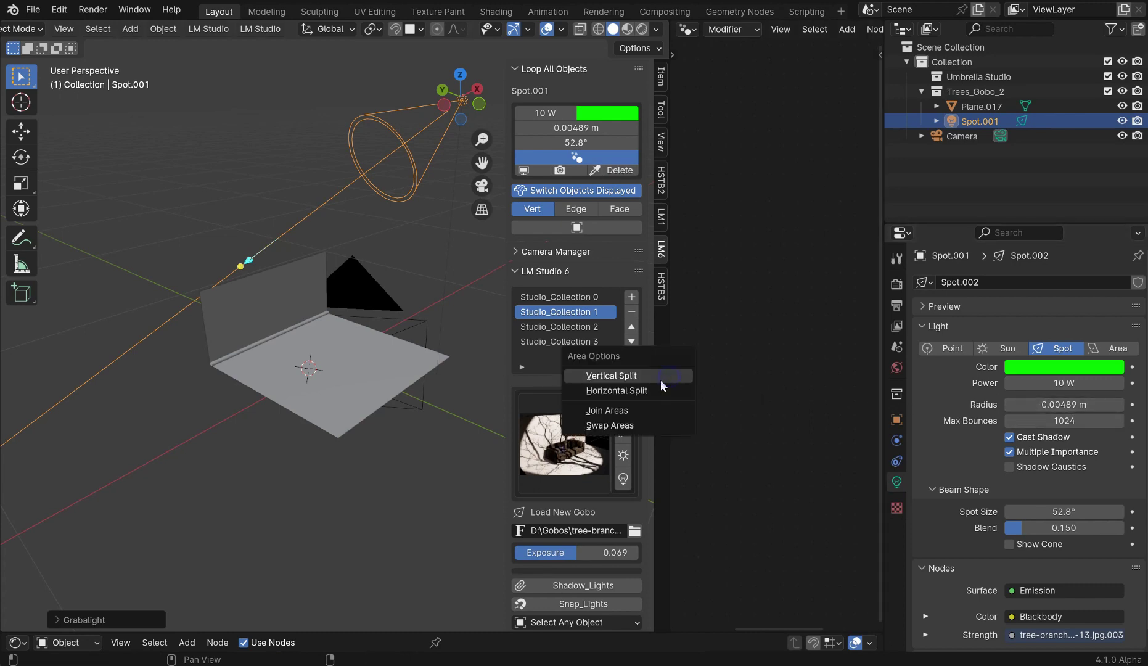
click(623, 405)
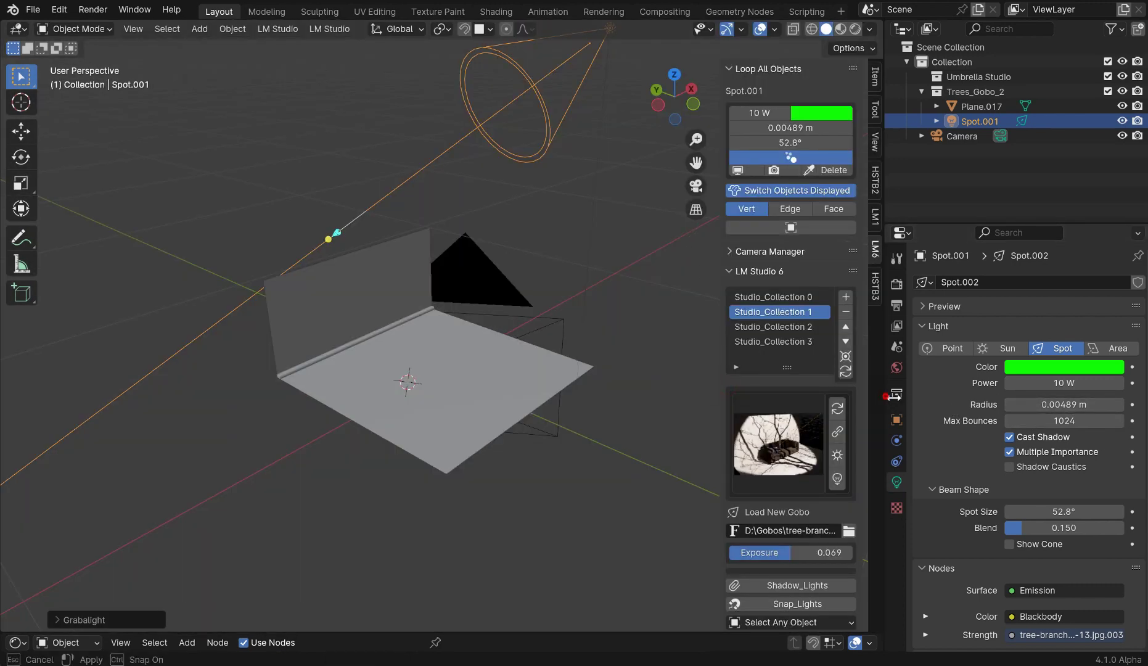
Widen the viewport, raise Spot.001's power to 198.45 W, and switch to Rendered shading.
drag(885, 399, 928, 400)
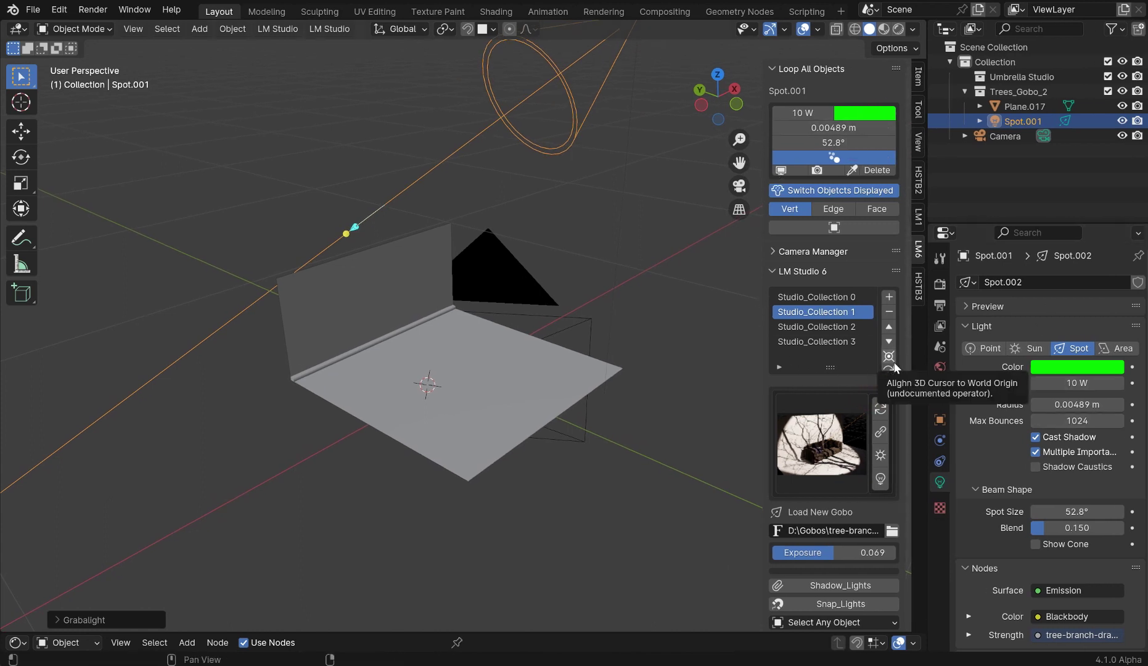
click(880, 457)
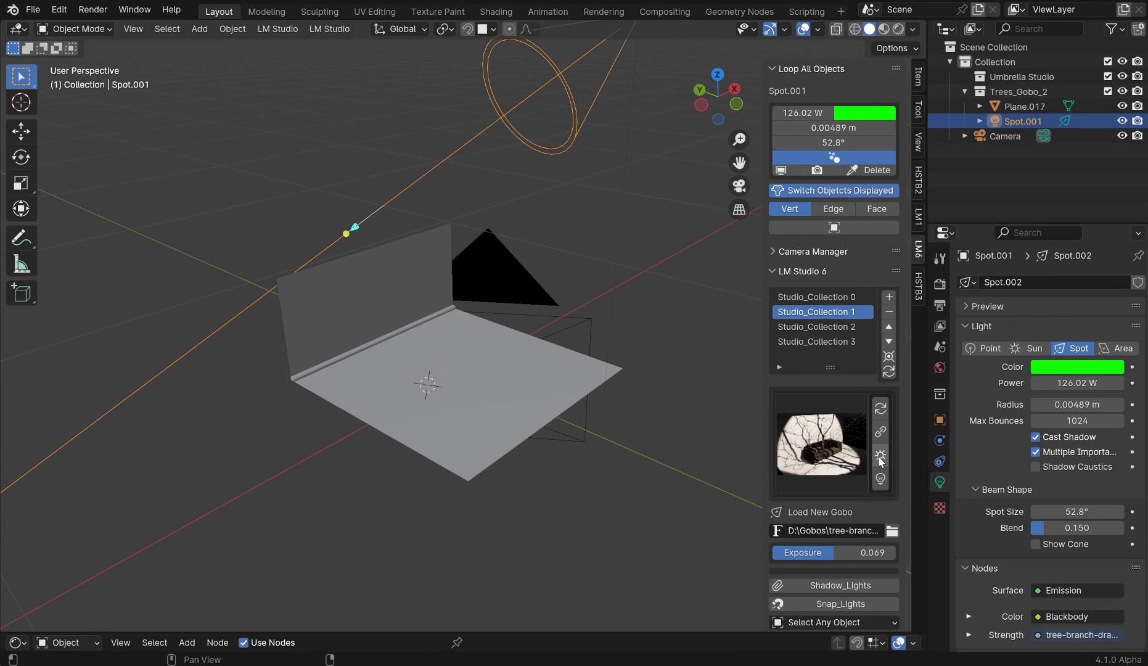
click(880, 458)
click(882, 461)
click(884, 455)
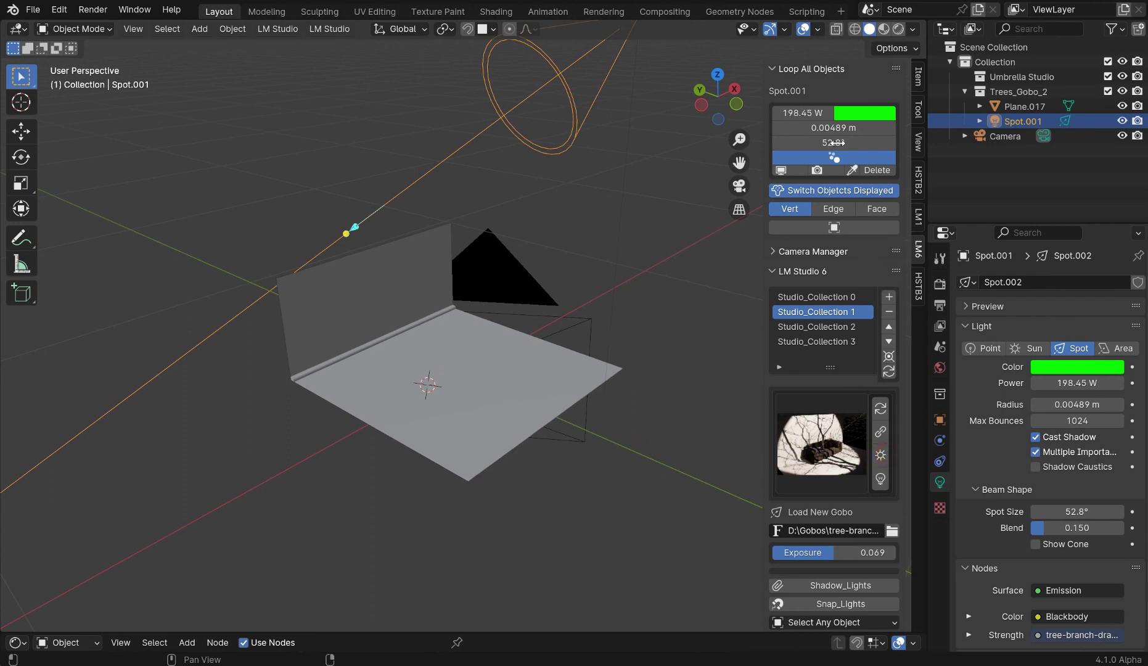
click(899, 29)
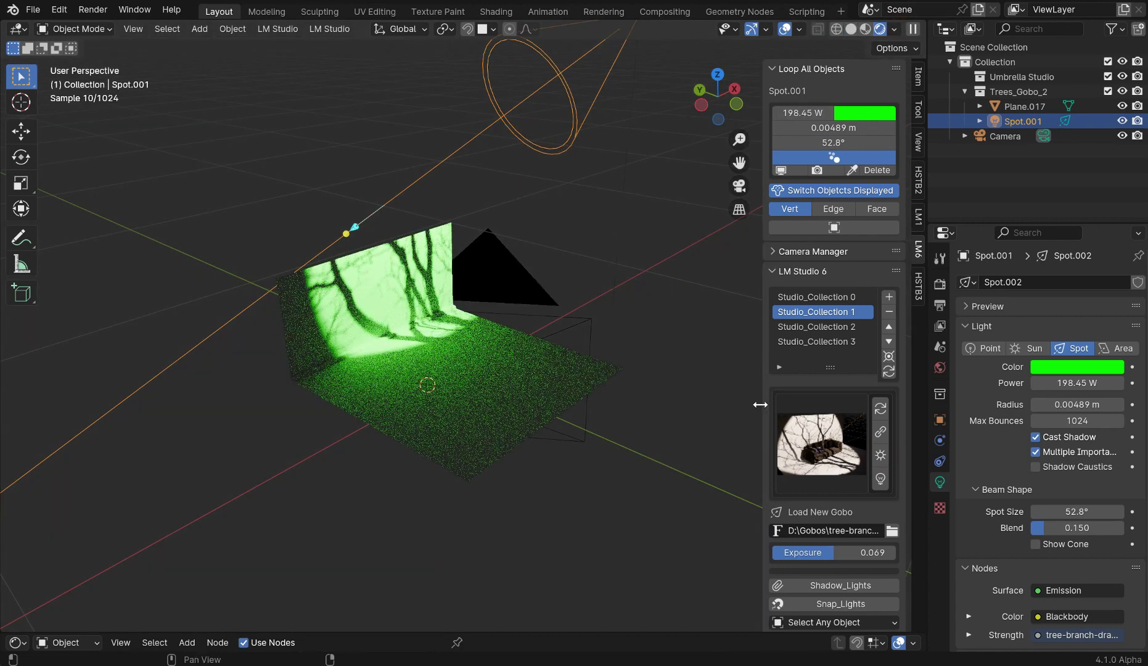
Set the spotlight's power to 200.93 W with the gobo sun button.
click(881, 454)
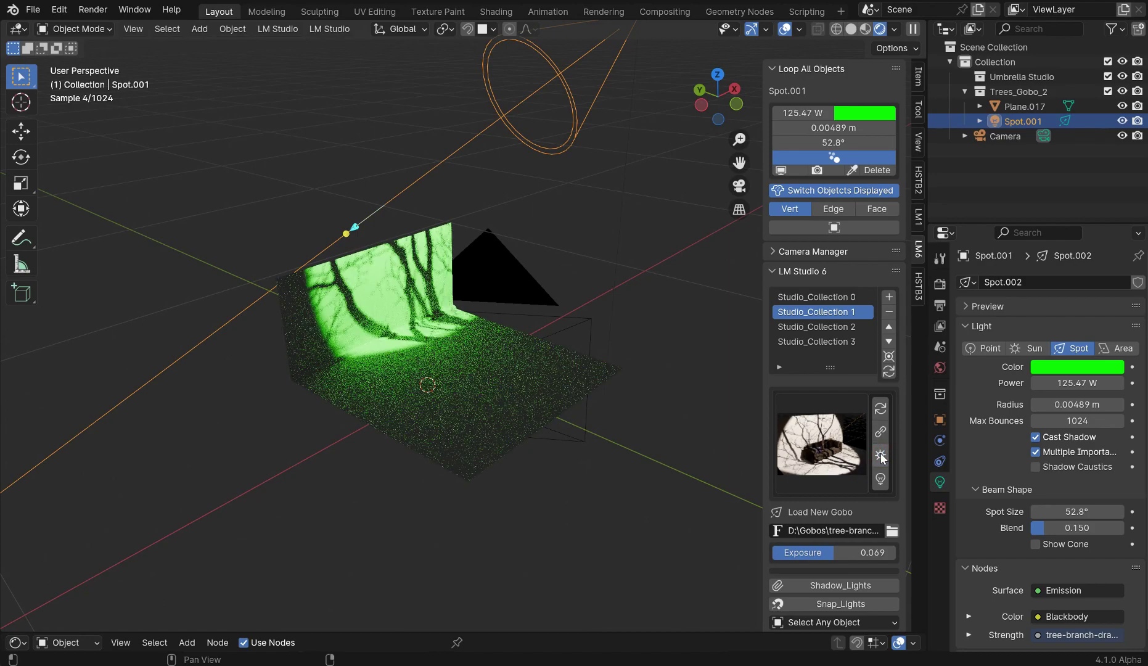
click(881, 454)
scroll(657, 362, up, 6)
scroll(652, 361, down, 3)
shift+middle_drag(501, 325, 518, 314)
Reduce the light radius to 0 m and change its colour to light cyan.
drag(843, 123, 795, 124)
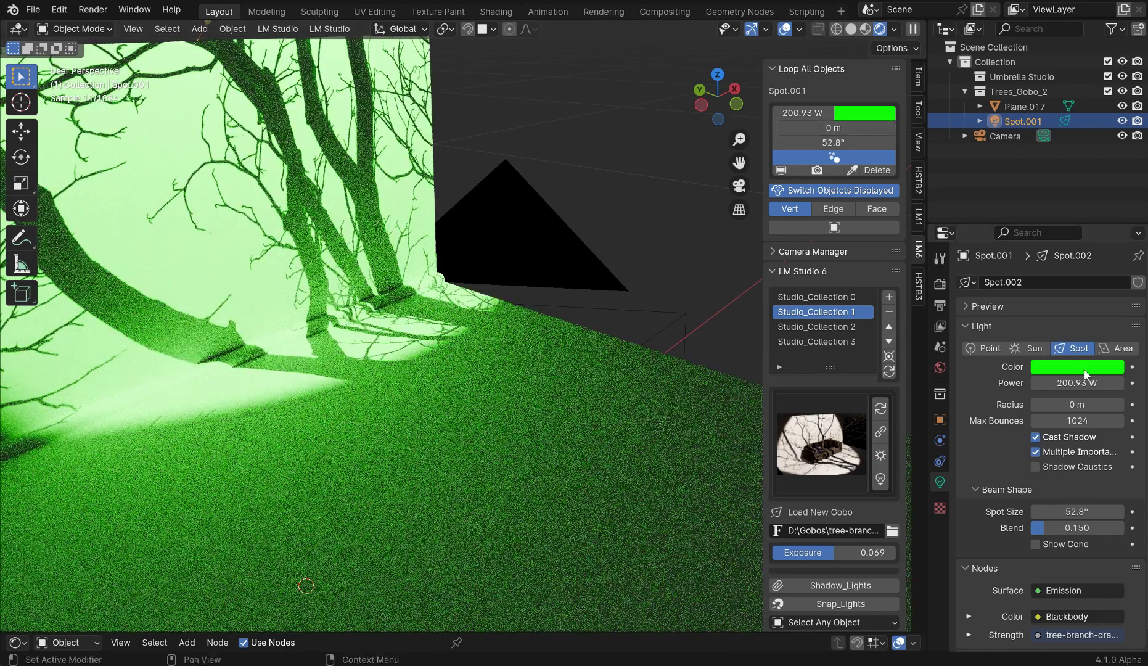
click(865, 113)
mouse_move(897, 167)
mouse_down()
mouse_move(905, 175)
mouse_move(909, 159)
mouse_up()
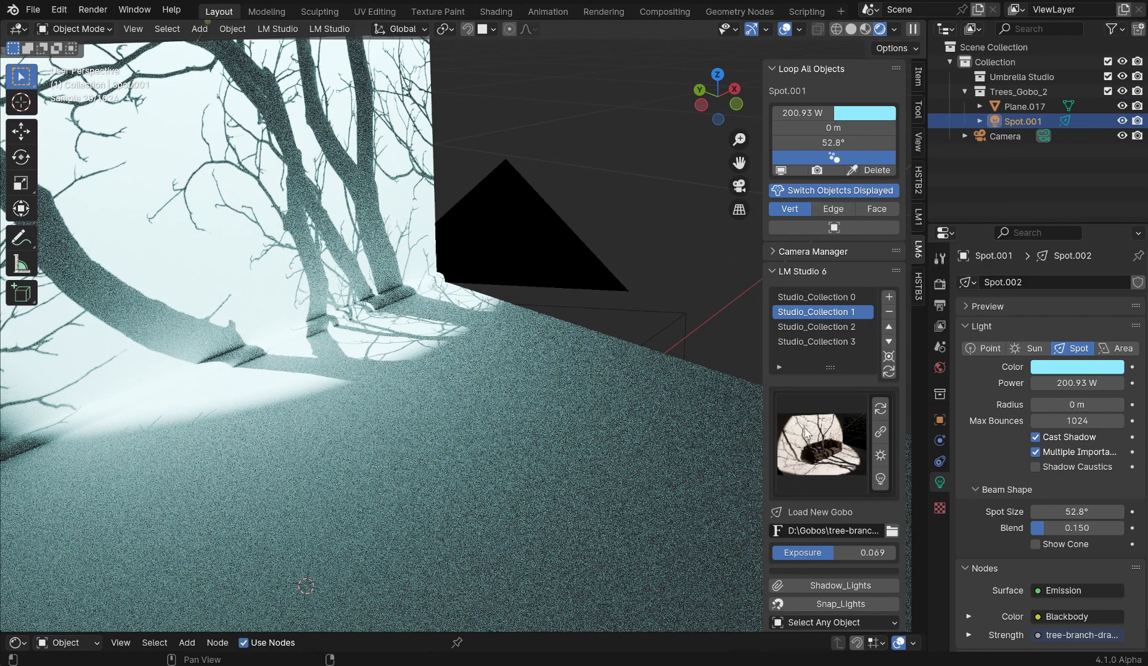
Step Spot.001's power down to 26.258 W and drag the Exposure to -1.742.
click(881, 456)
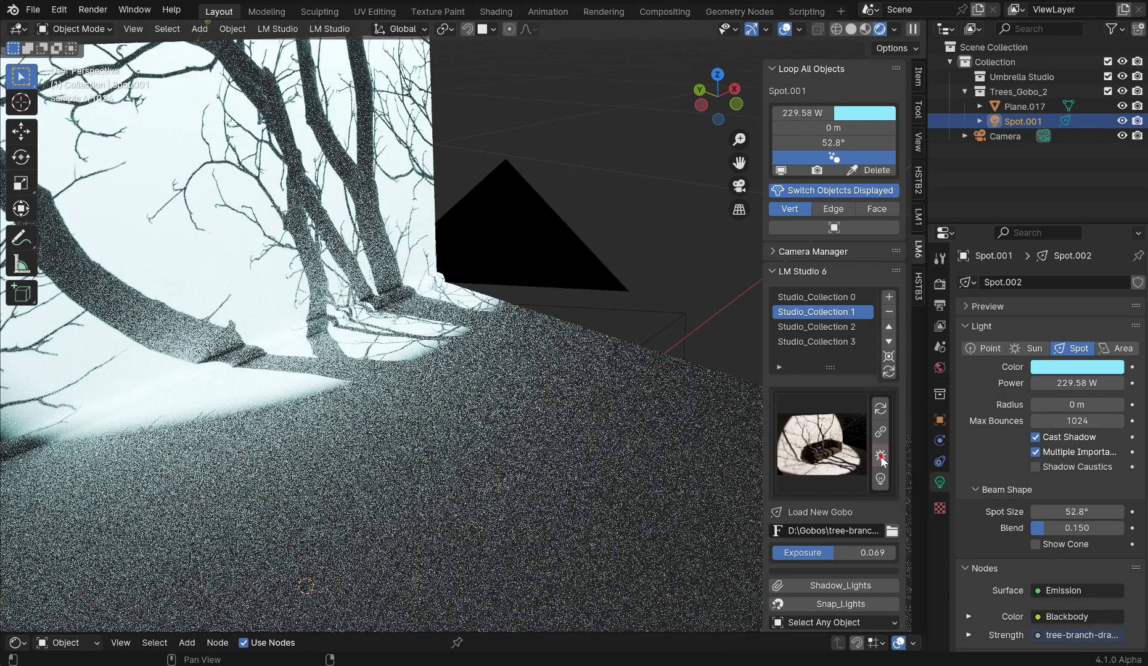
click(881, 456)
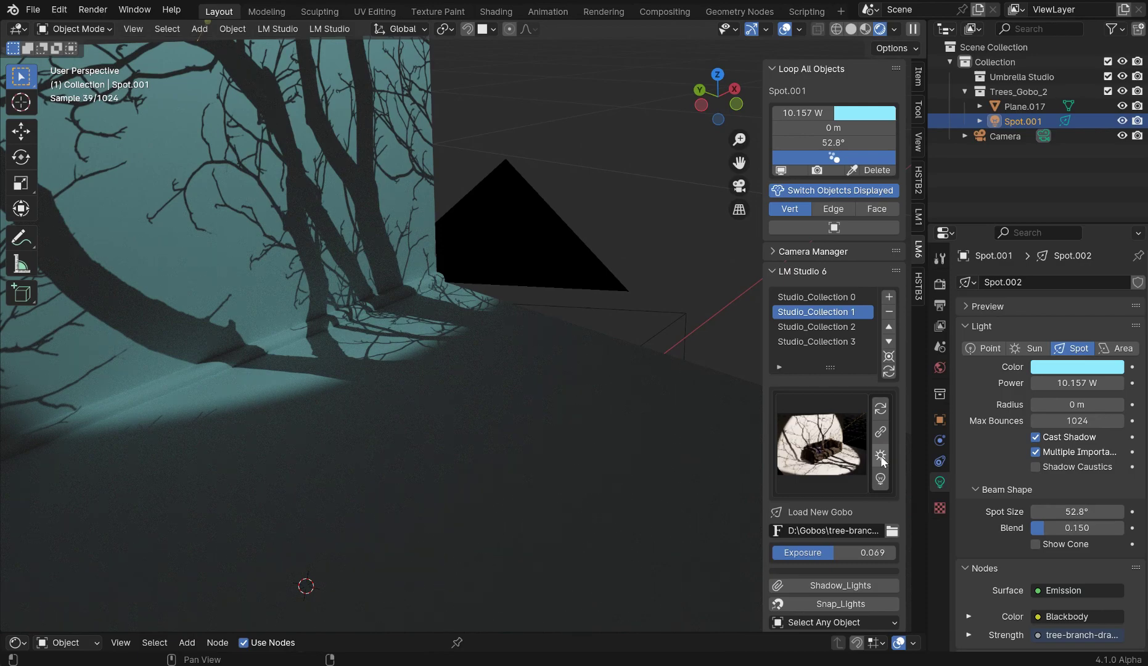
click(882, 456)
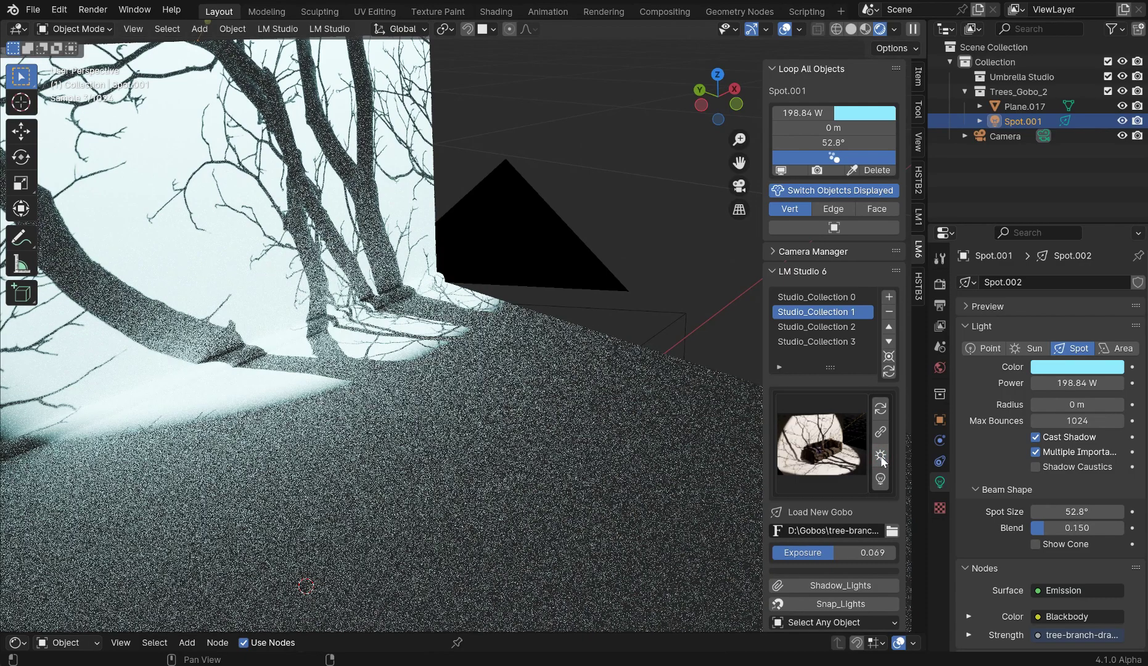
click(881, 456)
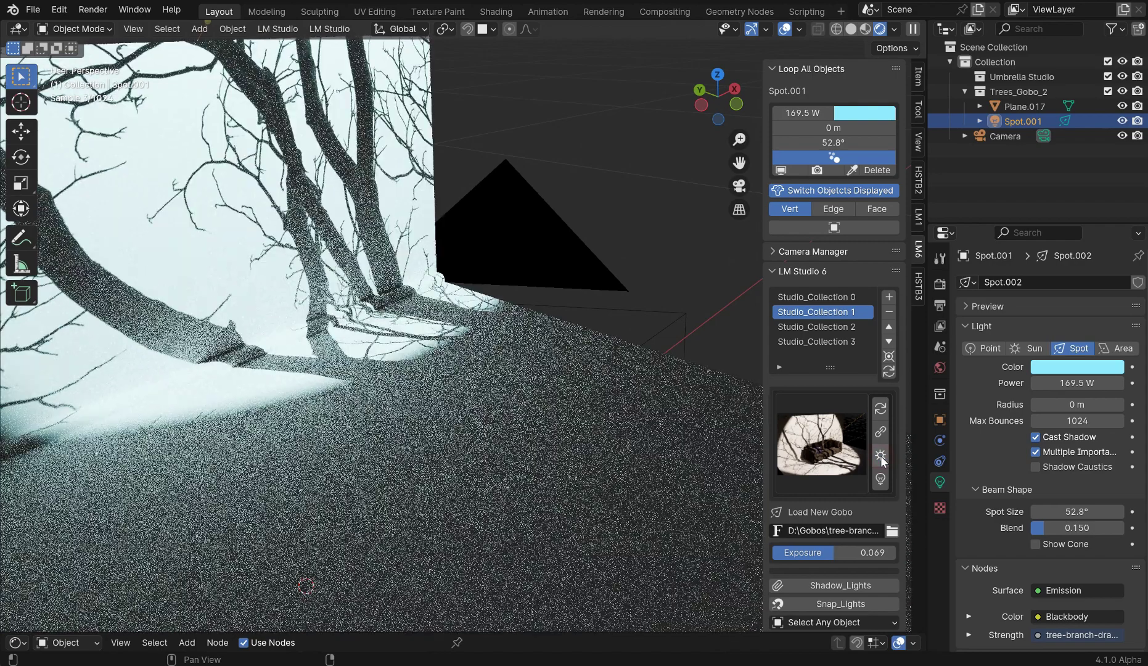
click(881, 456)
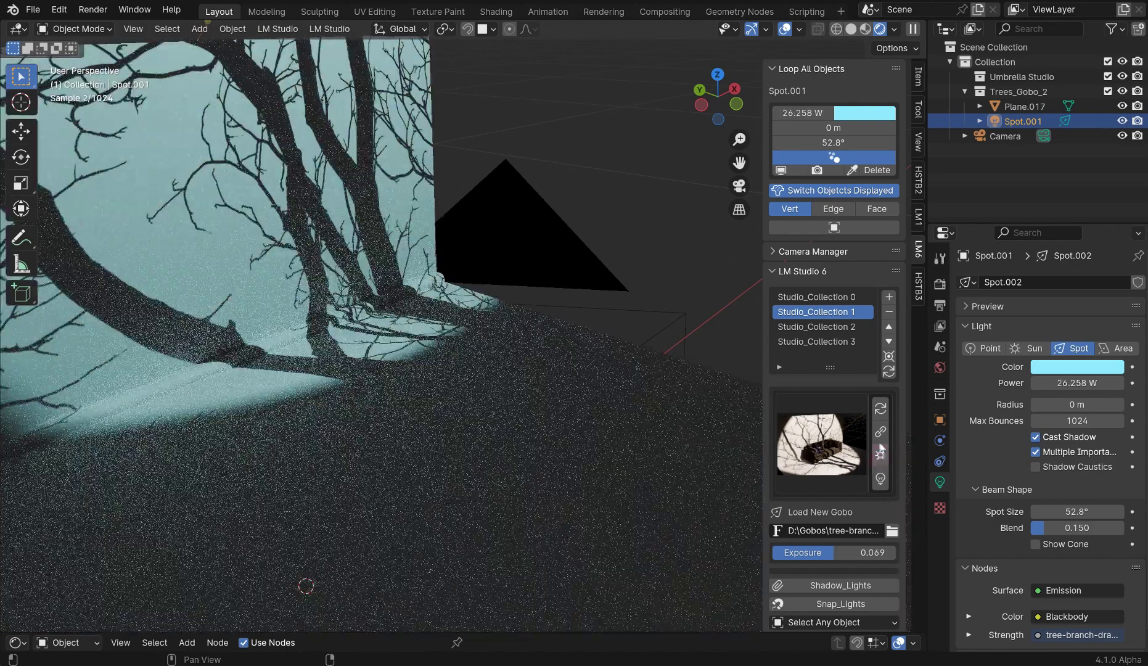
drag(863, 552, 815, 552)
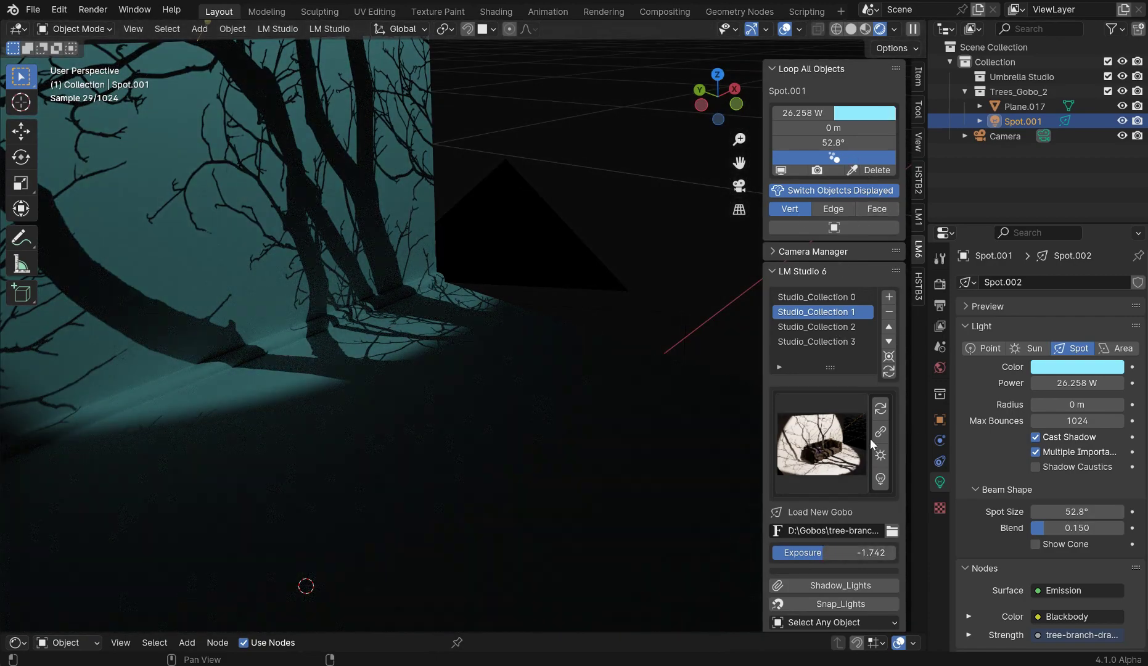
Raise the spotlight's power to 193.66 W and open the gobo light preset grid.
click(882, 456)
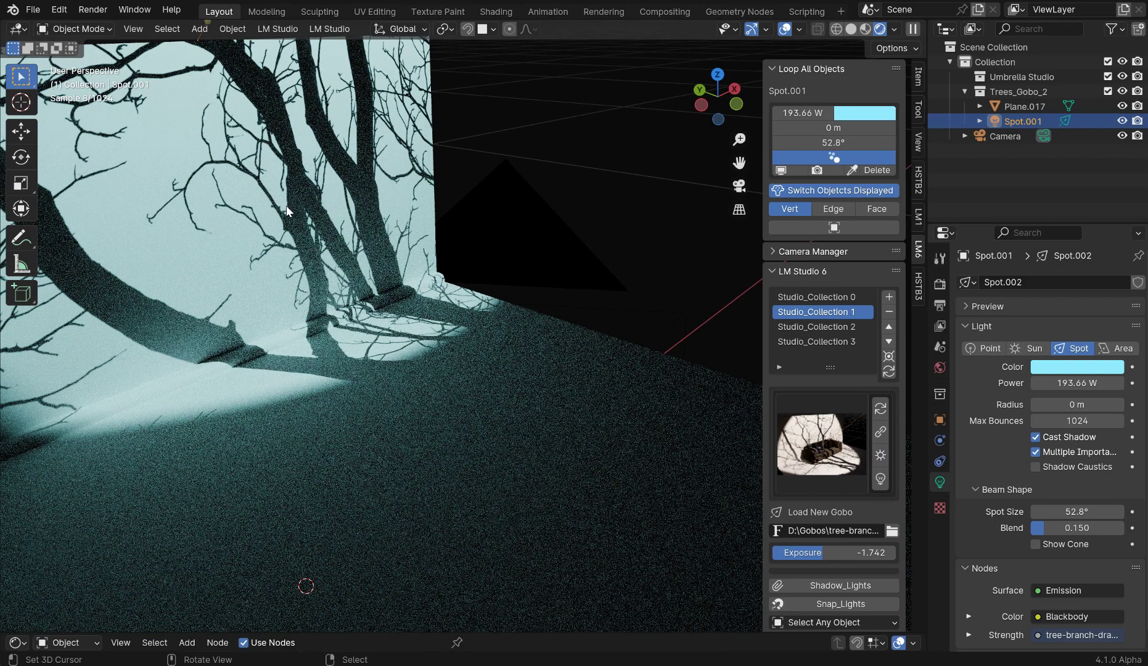
scroll(431, 157, down, 5)
scroll(471, 254, up, 4)
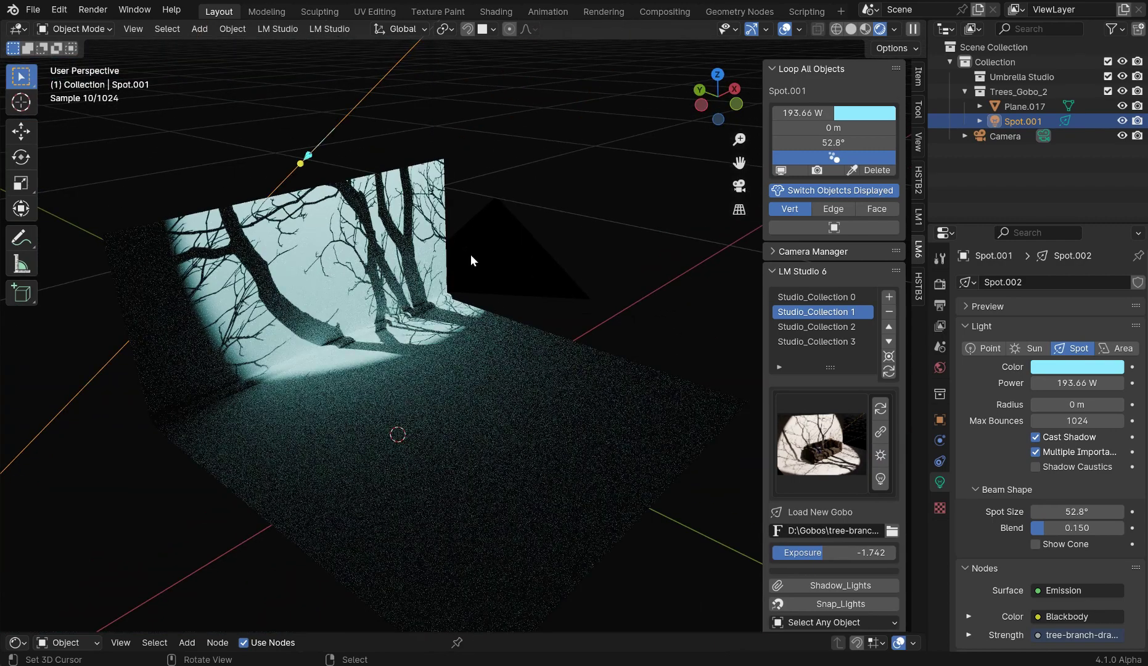
click(810, 427)
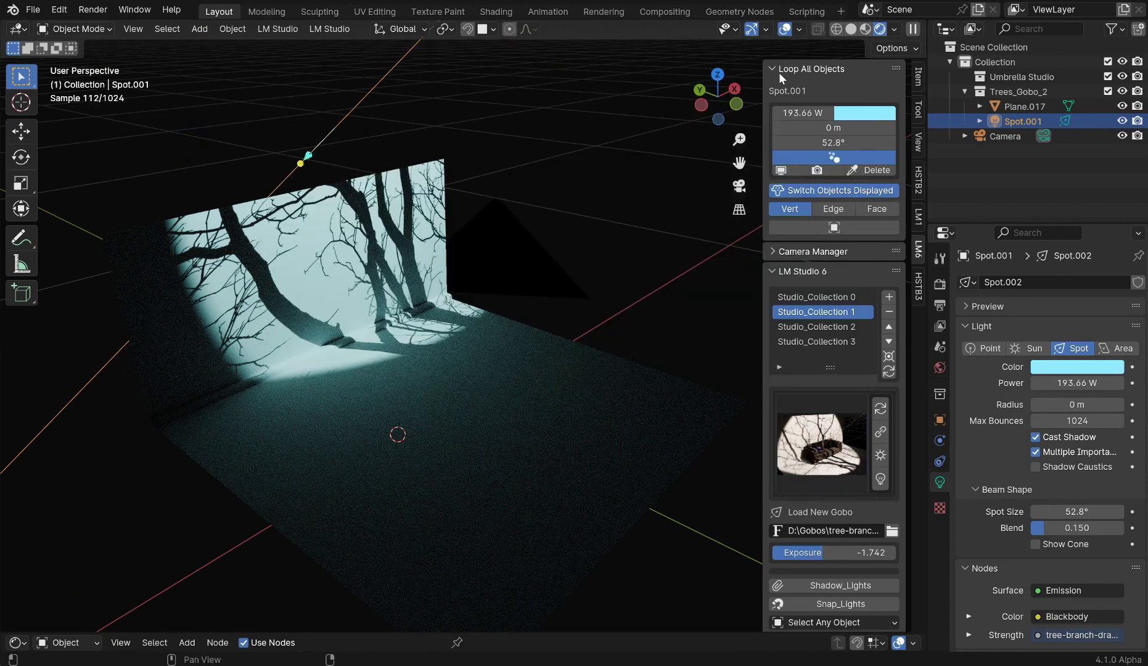
Collapse the LM Studio 6 panel and point Loop All Objects at Plane.017.
click(773, 68)
click(771, 107)
click(773, 69)
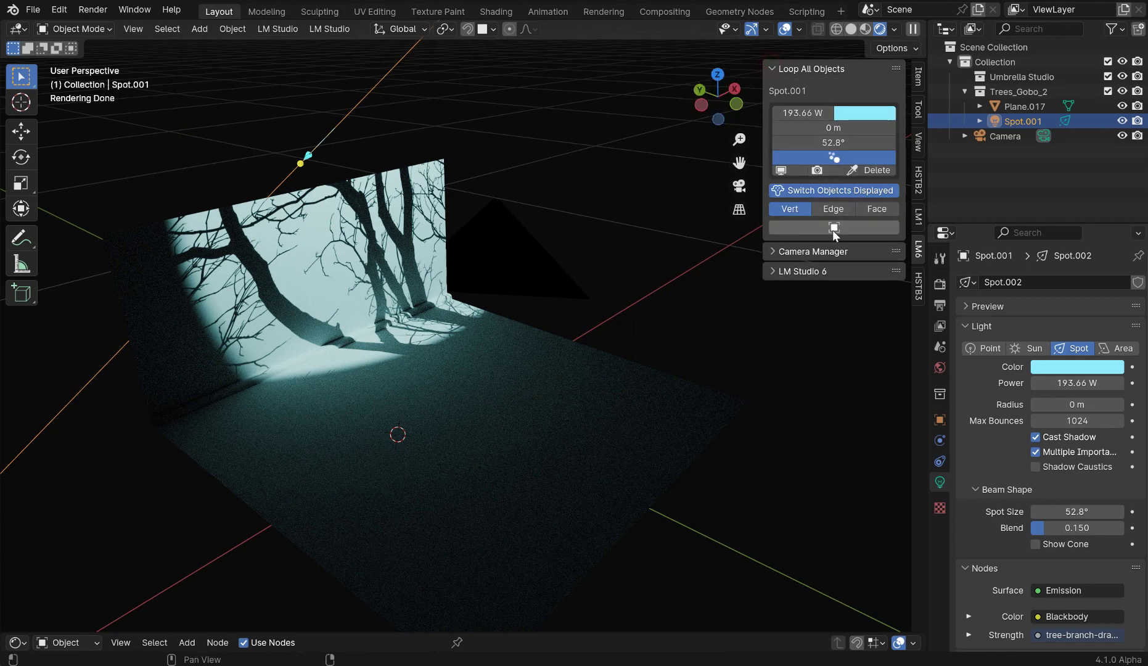
click(822, 190)
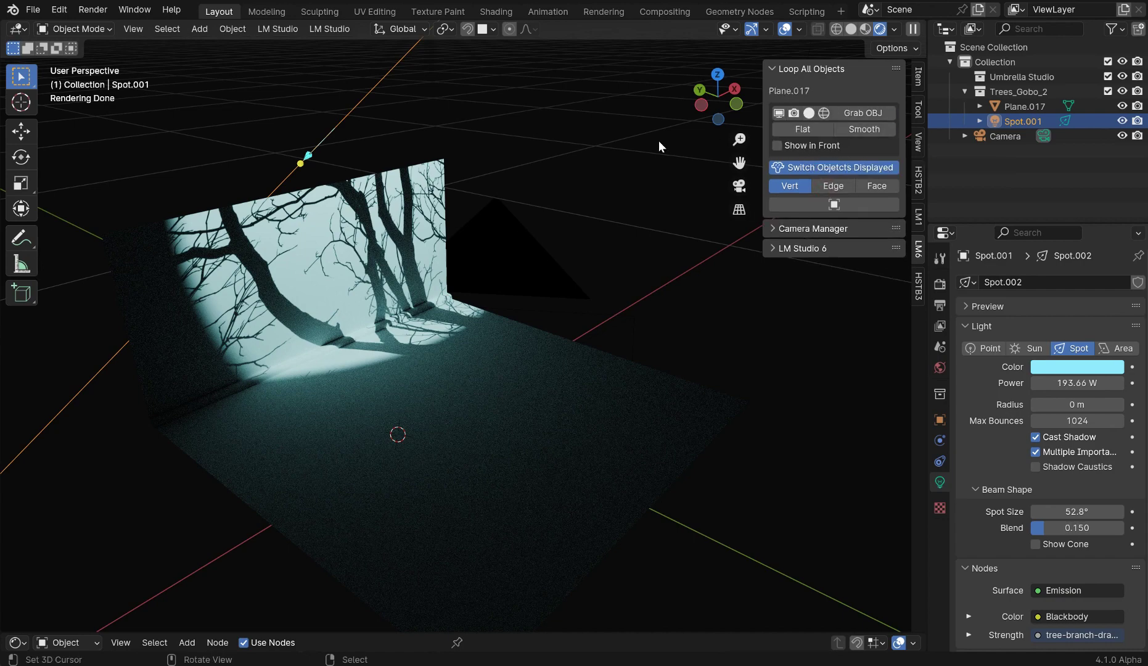
Orbit the rendered view, swapping the loop controls to the spotlight and back to the plane.
middle_drag(606, 164, 614, 149)
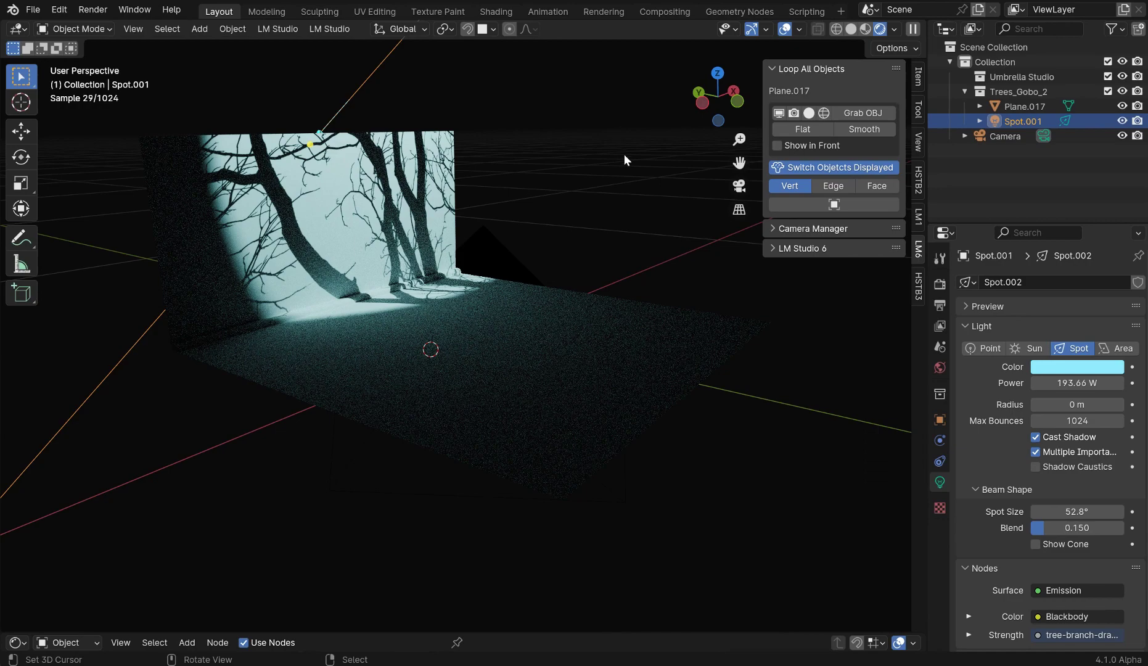
middle_drag(670, 200, 610, 249)
scroll(610, 249, up, 3)
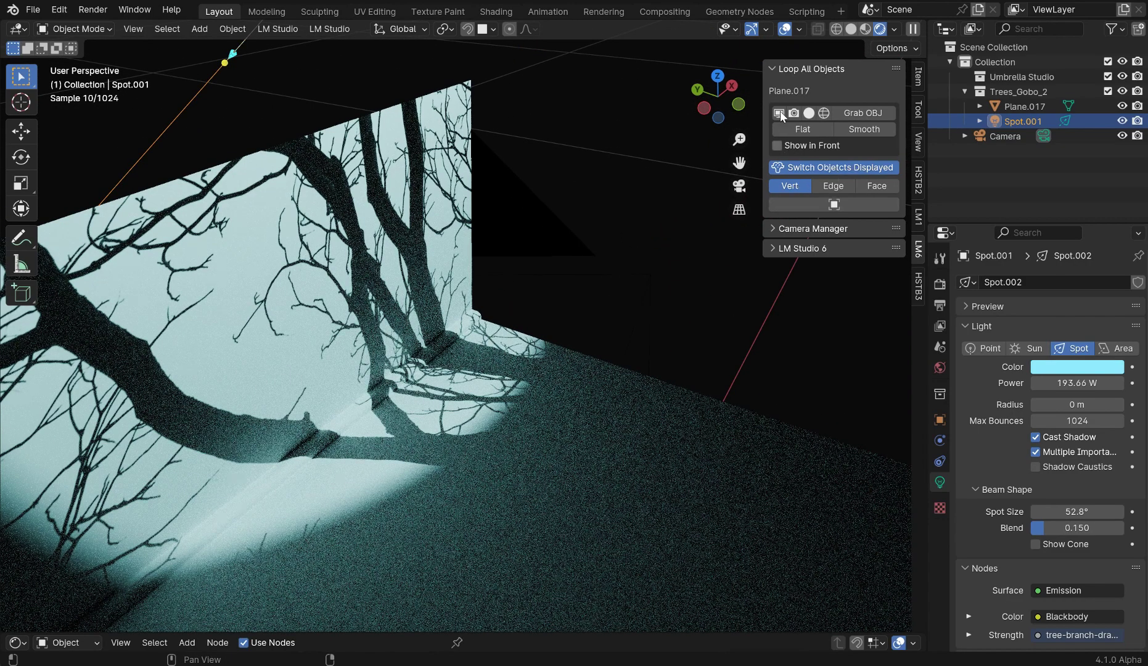
click(834, 169)
click(869, 189)
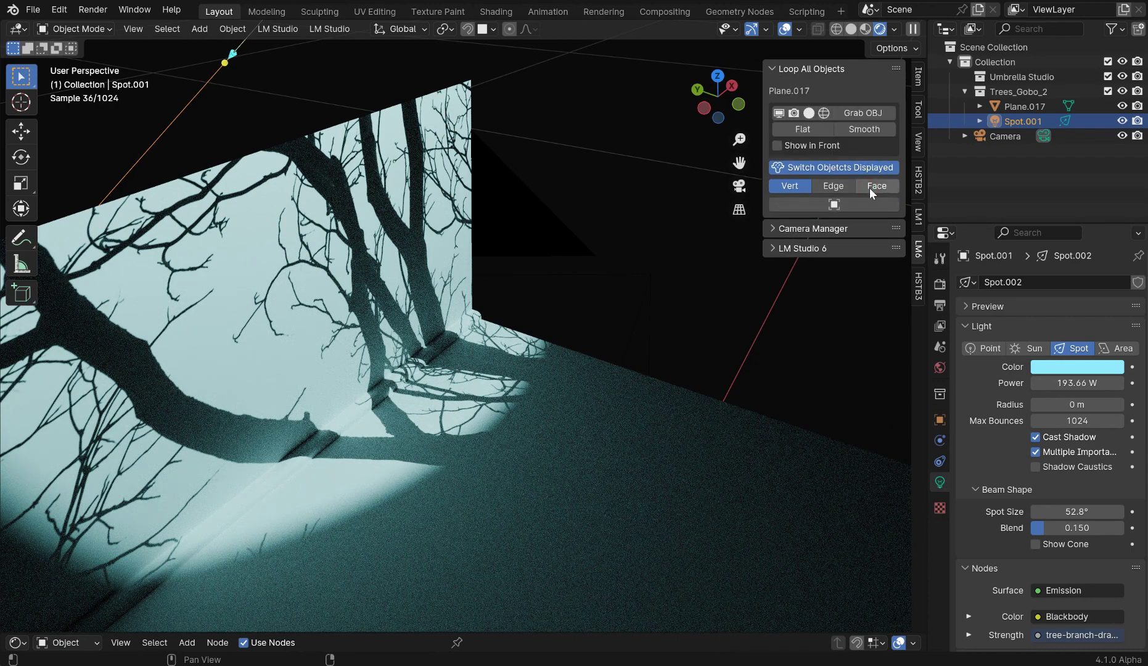